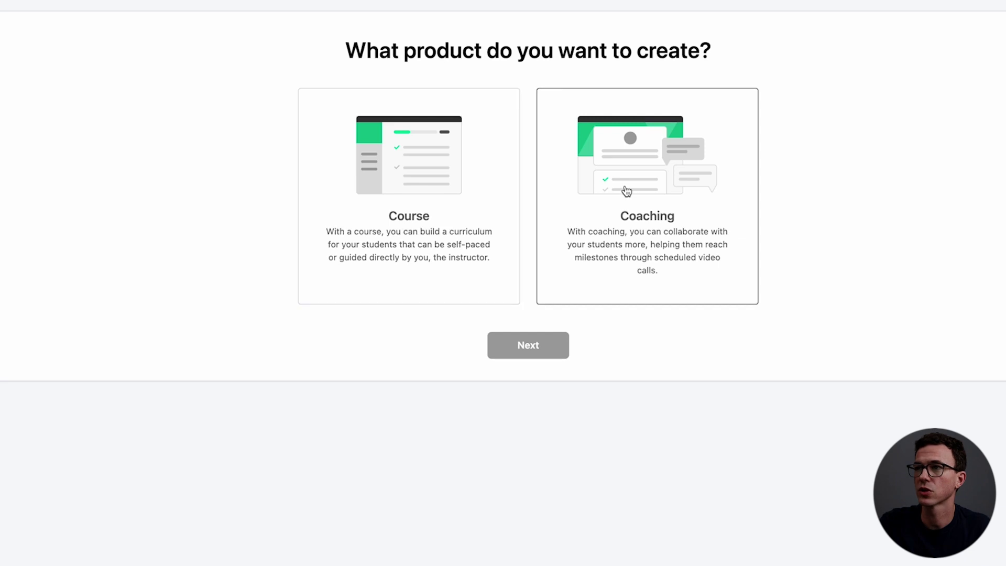
- Start a new product of the Course type and dismiss the announcement about the bundle product limit
{"action": "left_click", "coordinate": [387, 188]}
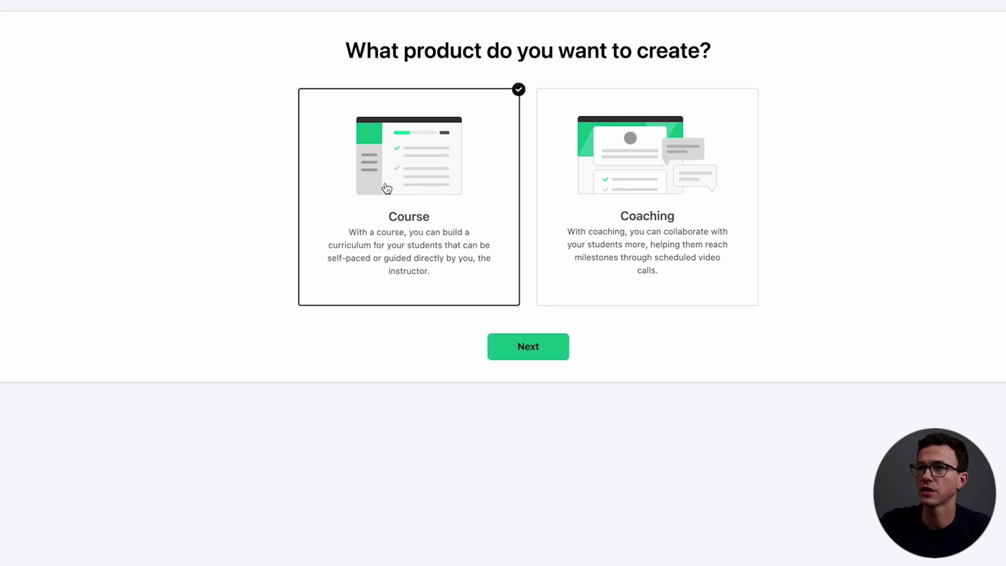
{"action": "left_click", "coordinate": [524, 351]}
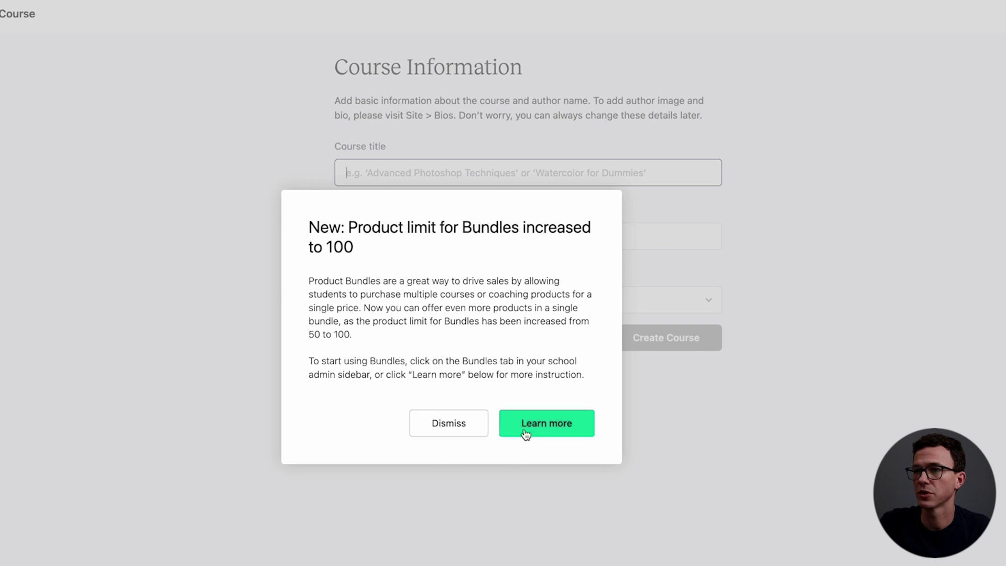
{"action": "left_click", "coordinate": [461, 425]}
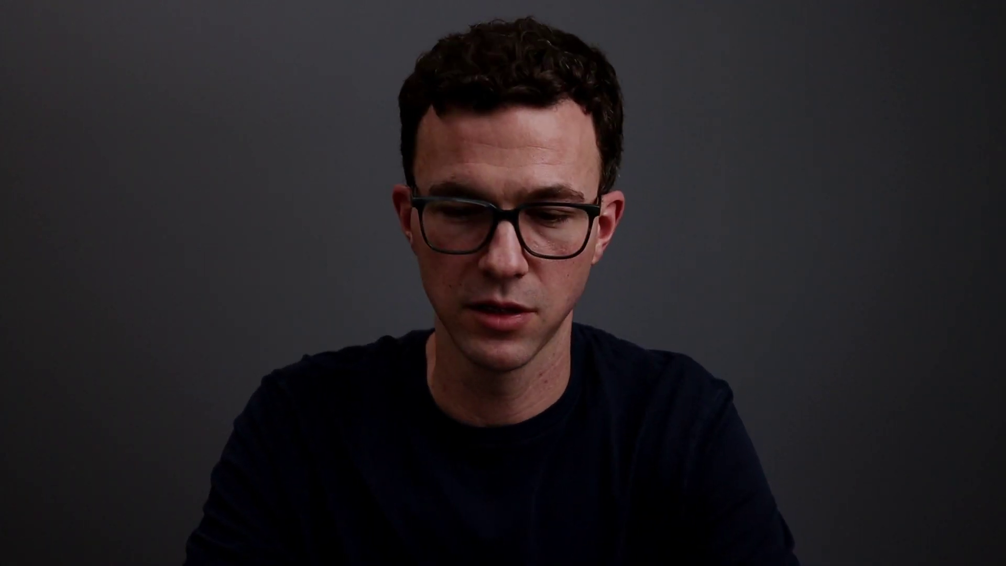
- Create the course titled "Launch Your Channel" with the subtitle "Create Your YouTube Channel and Publish 4 Videos in 4 Weeks"
{"action": "type", "text": "Launch Your Channel"}
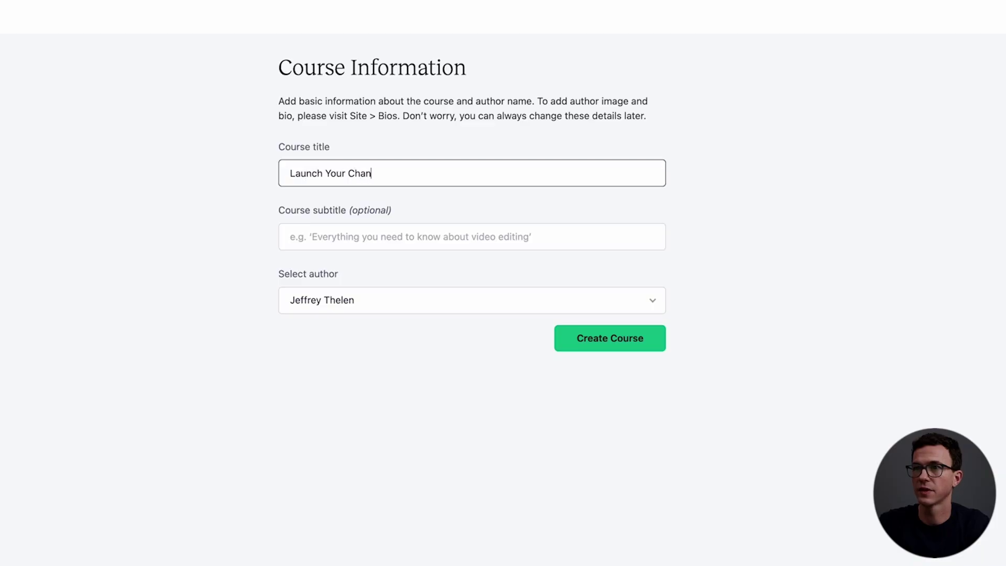
{"action": "key", "text": "Tab"}
{"action": "type", "text": "Create Your Y"}
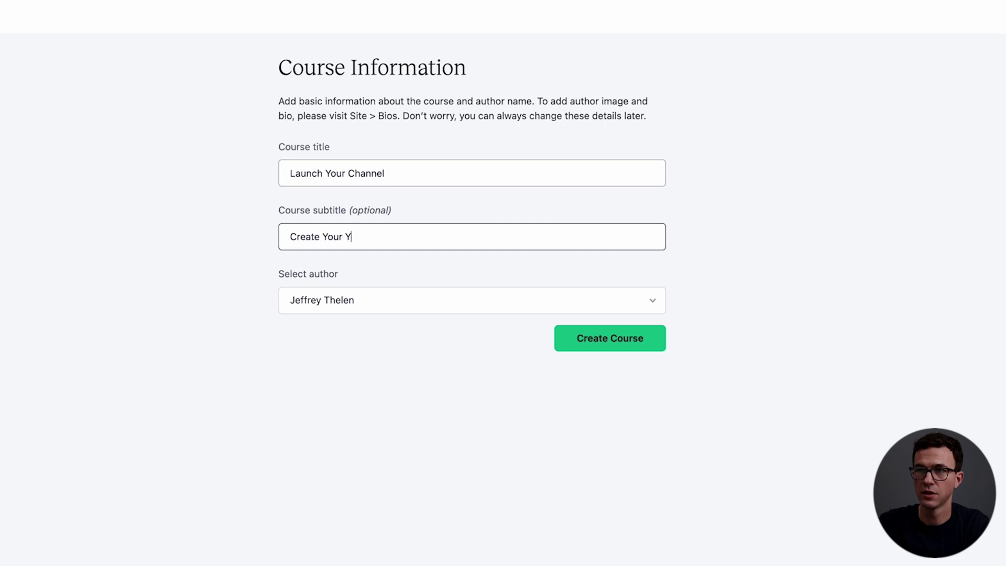
{"action": "type", "text": "ouTube Channel and Publish 4 video"}
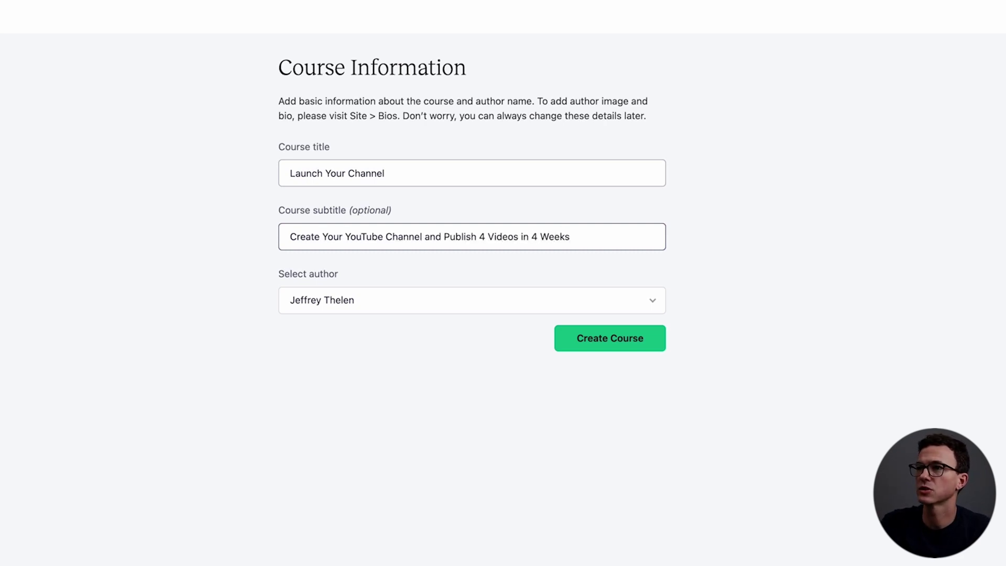
{"action": "type", "text": "s in 4 Weeks"}
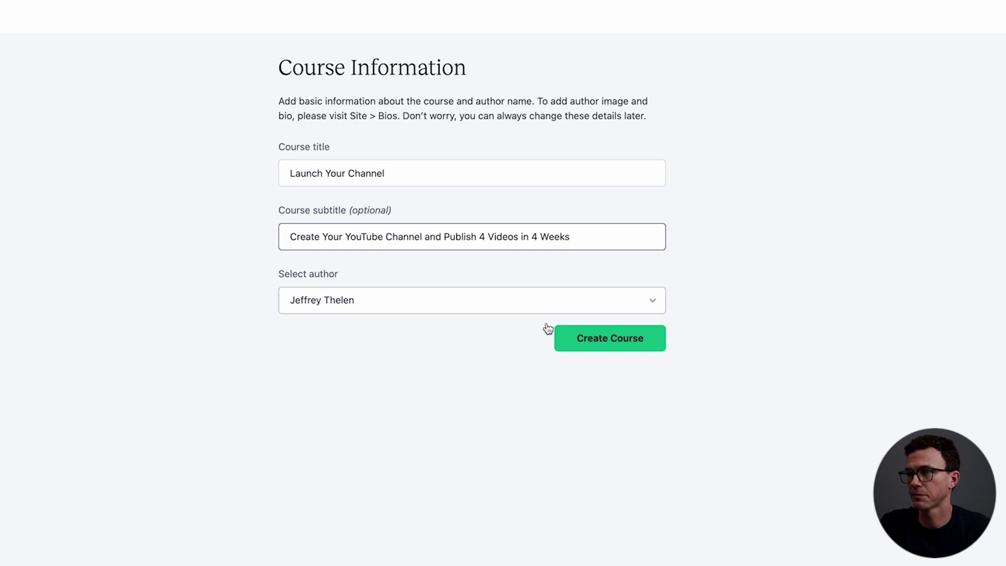
{"action": "left_click", "coordinate": [585, 336]}
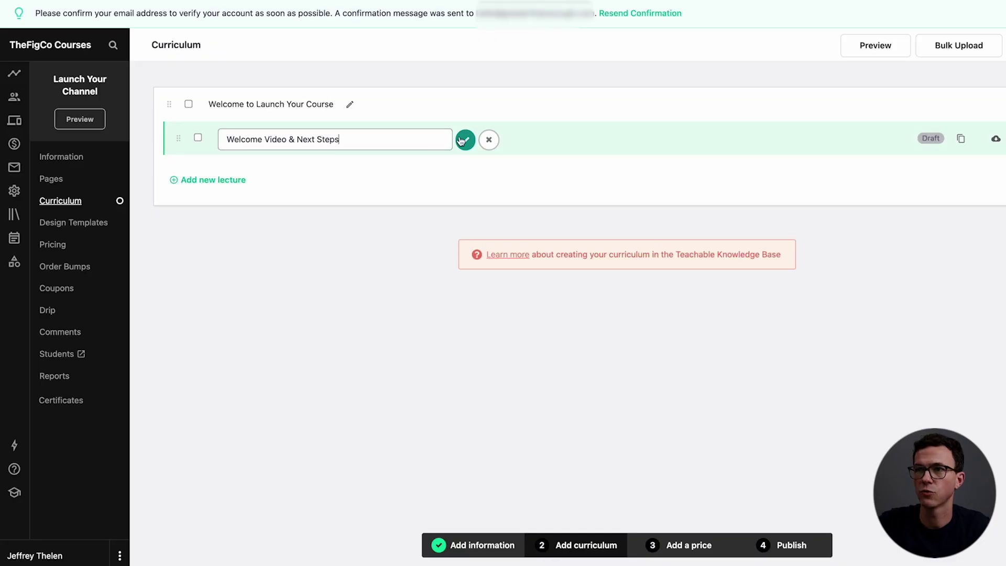
- Save the lecture name "Welcome Video & Next Steps" and add the text "Welcome to the course, first module coming March 1st, 2022." to that lecture
{"action": "left_click", "coordinate": [463, 140]}
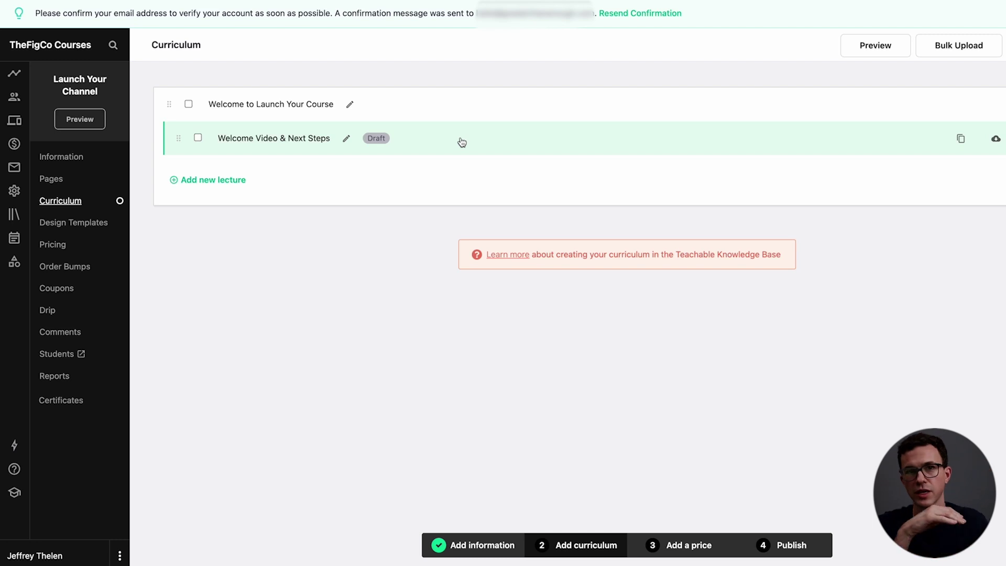
{"action": "left_click", "coordinate": [490, 144]}
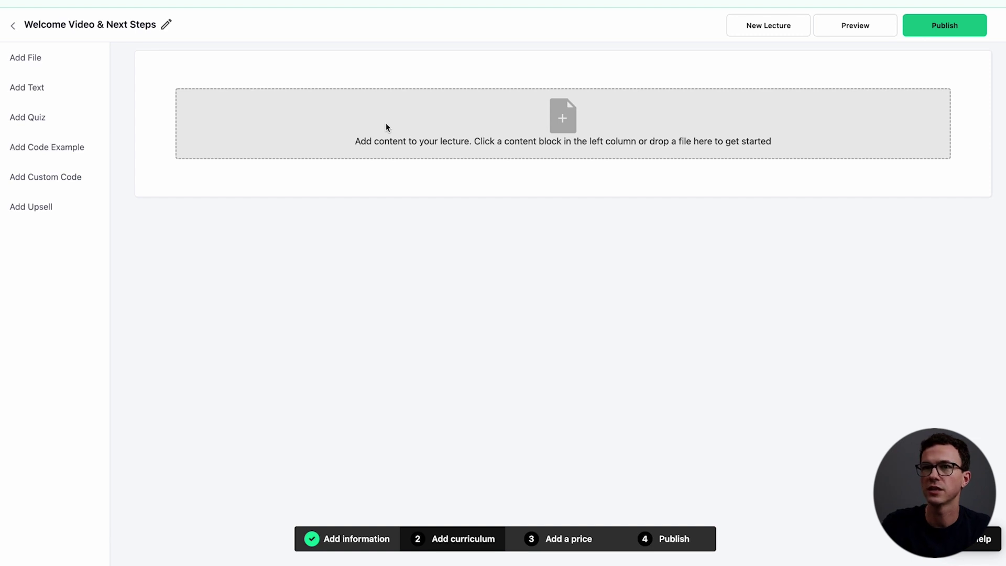
{"action": "left_click", "coordinate": [21, 90]}
{"action": "left_click", "coordinate": [150, 184]}
{"action": "type", "text": "Welcome to the course, first module coming March 1st, 2022."}
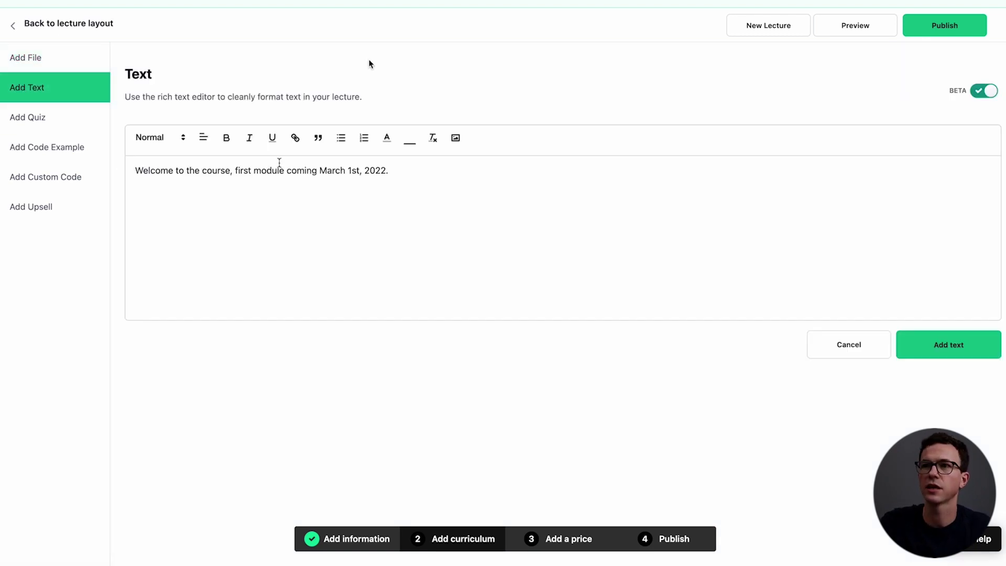
{"action": "left_click", "coordinate": [954, 347]}
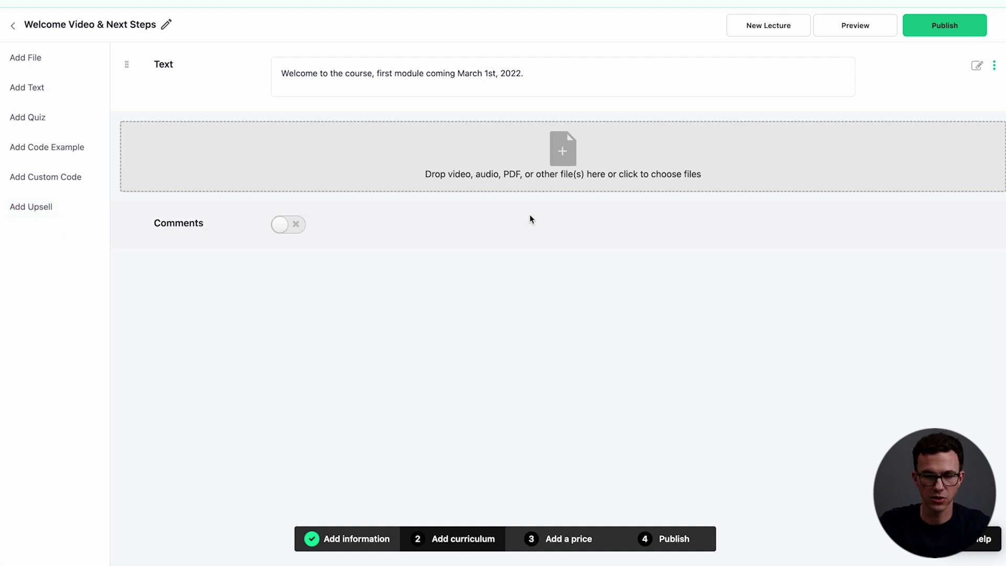
- Upload Short Video.MP4 to the lecture and add a second text block reading "Tell us about your new YouTube channel down below!"
{"action": "key", "text": "super+Tab"}
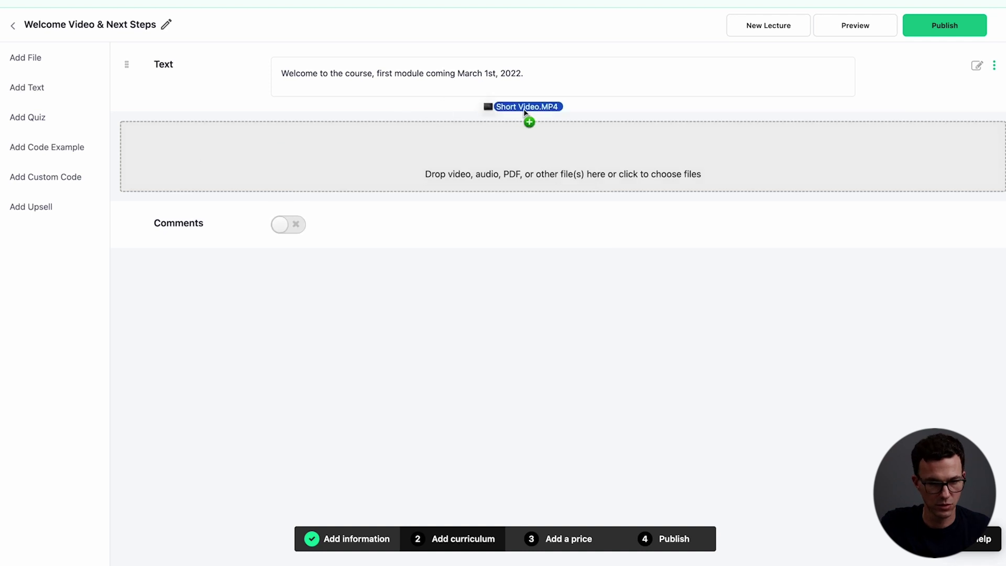
{"action": "left_click_drag", "start_coordinate": [527, 116], "coordinate": [586, 139]}
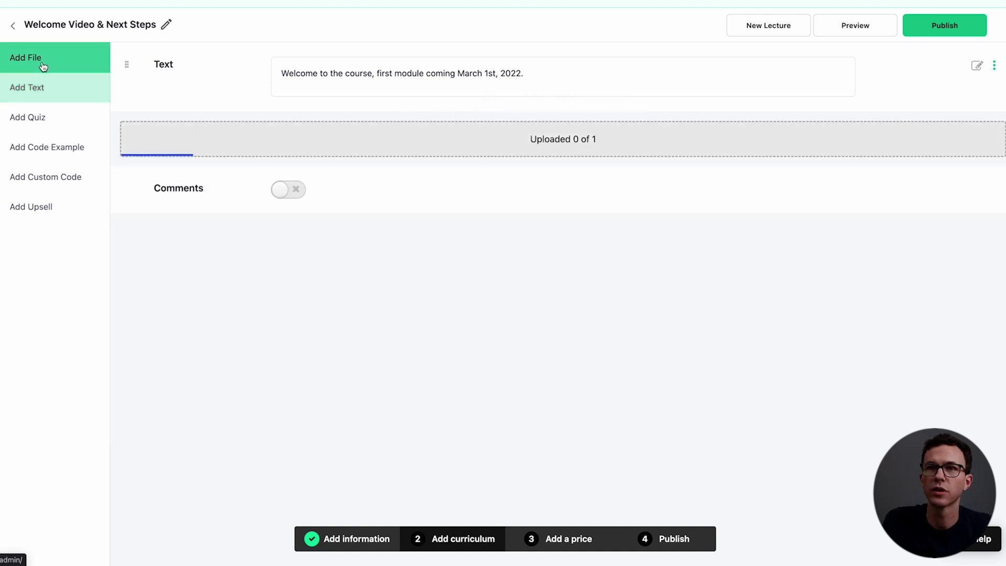
{"action": "left_click", "coordinate": [45, 101]}
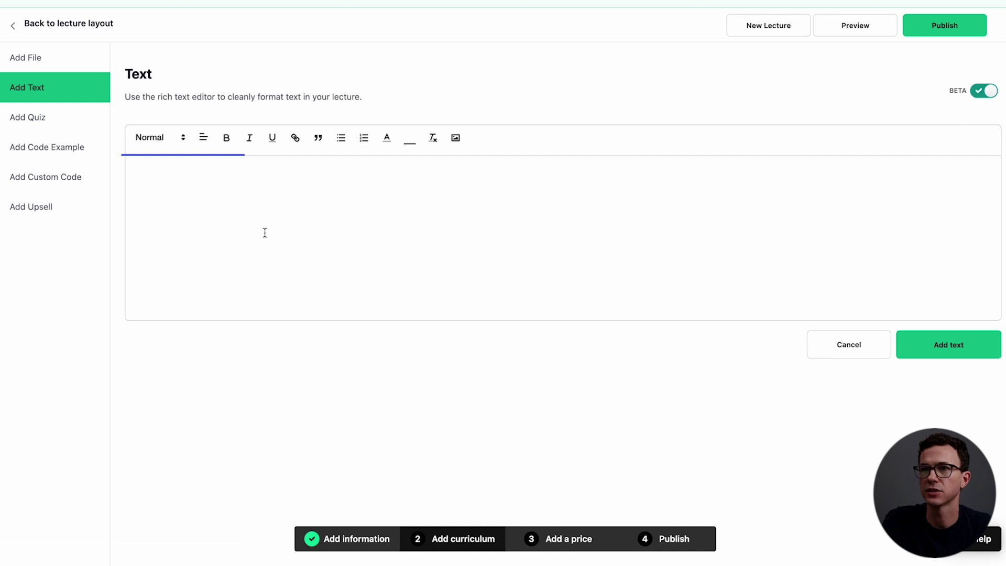
{"action": "type", "text": "Tell us about your new YouTube channel down below!"}
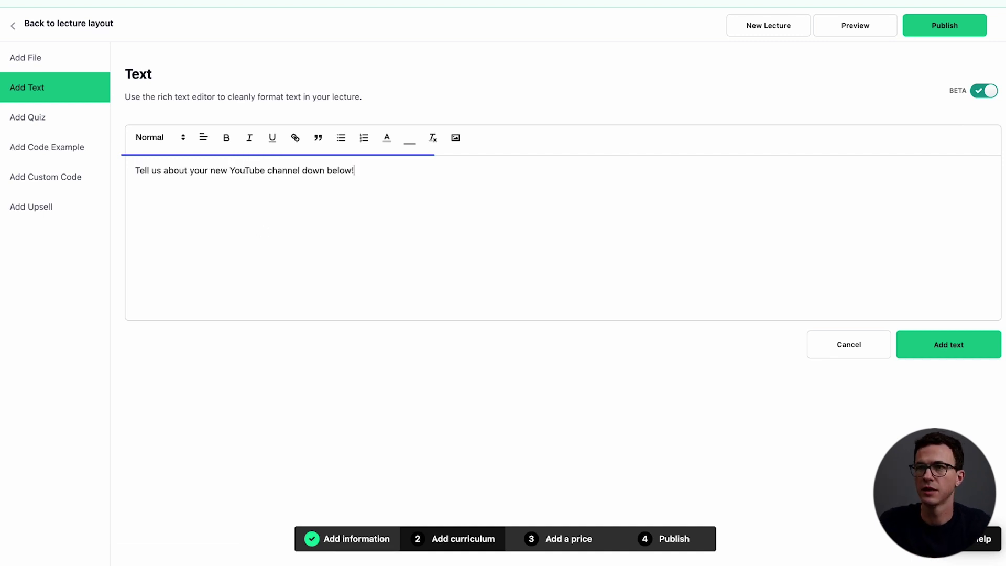
{"action": "left_click", "coordinate": [962, 344]}
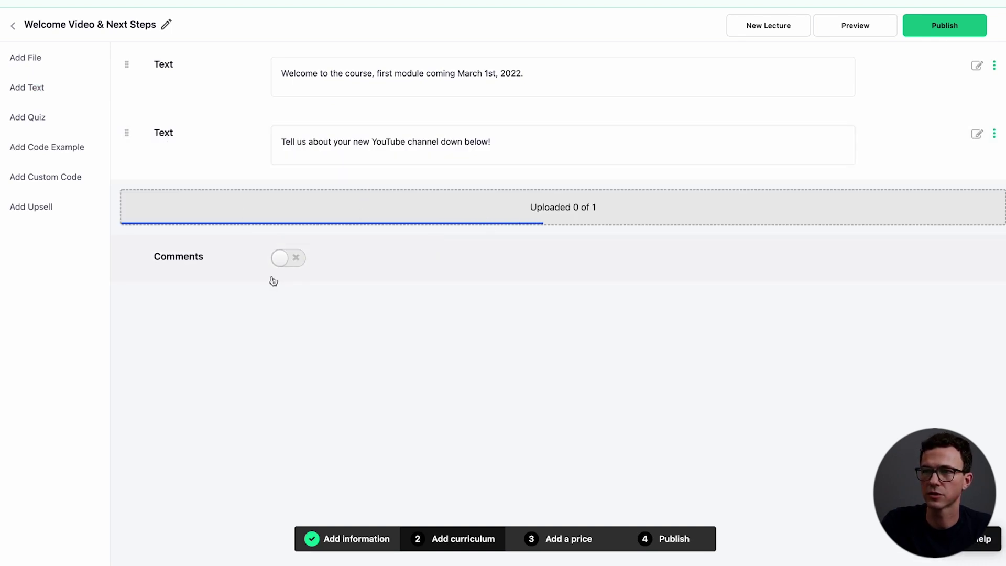
- Enable comments on the lecture and move the video between the two text blocks
{"action": "left_click", "coordinate": [294, 260]}
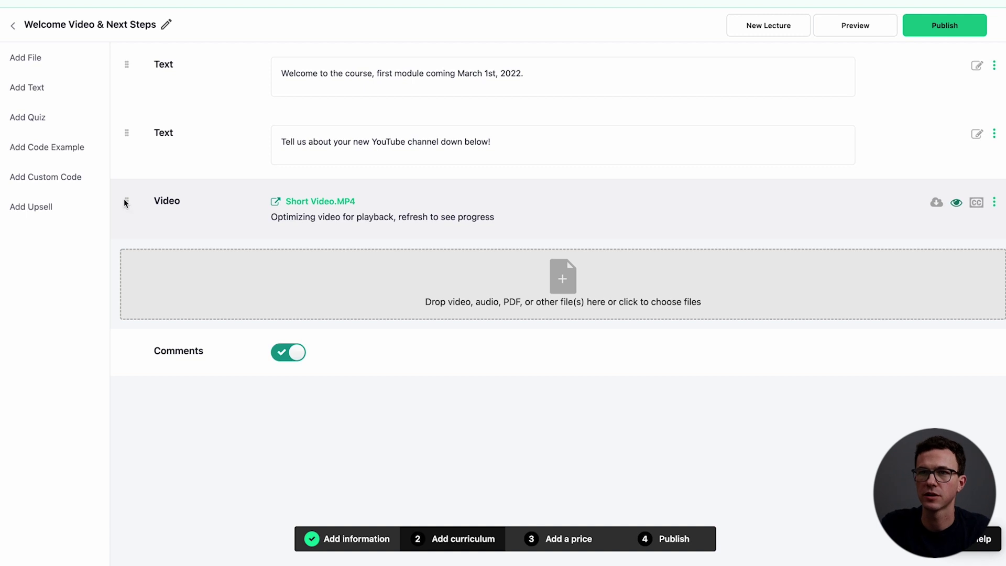
{"action": "left_click_drag", "start_coordinate": [125, 202], "coordinate": [129, 129]}
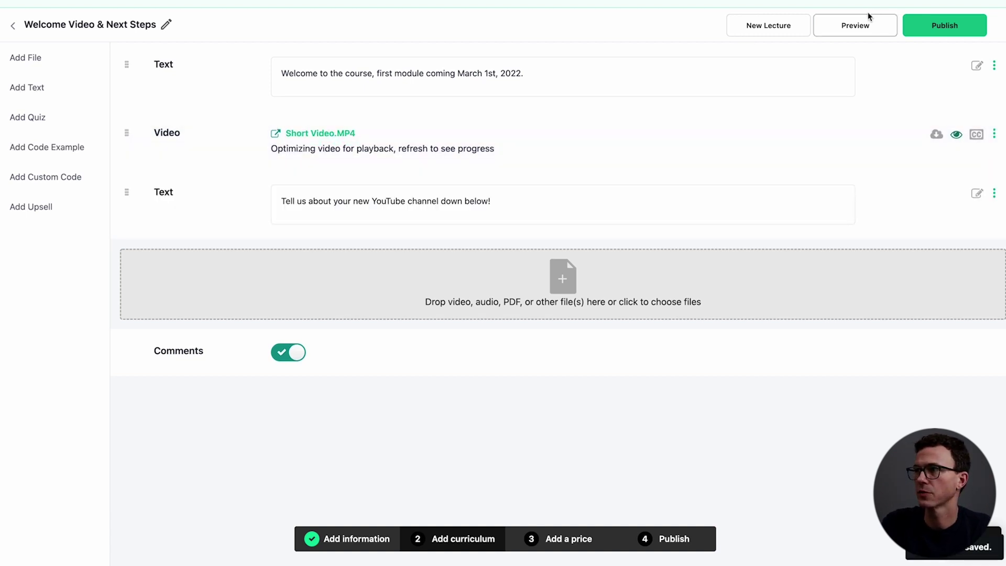
- Preview the welcome lecture and examine its video, closing text and comment area
{"action": "left_click", "coordinate": [855, 26]}
{"action": "scroll", "coordinate": [625, 314], "scroll_direction": "down", "scroll_amount": 3}
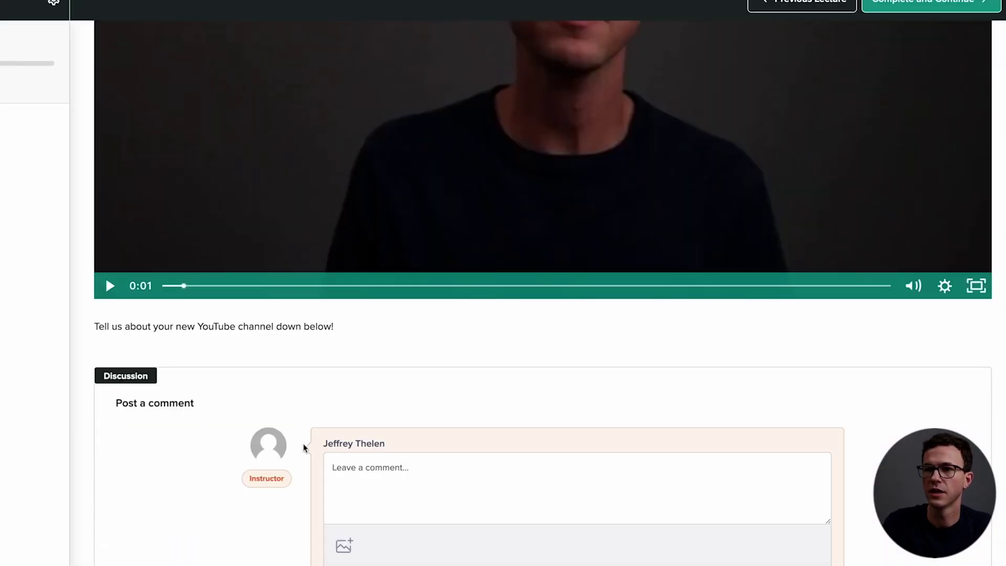
{"action": "scroll", "coordinate": [411, 510], "scroll_direction": "down", "scroll_amount": 3}
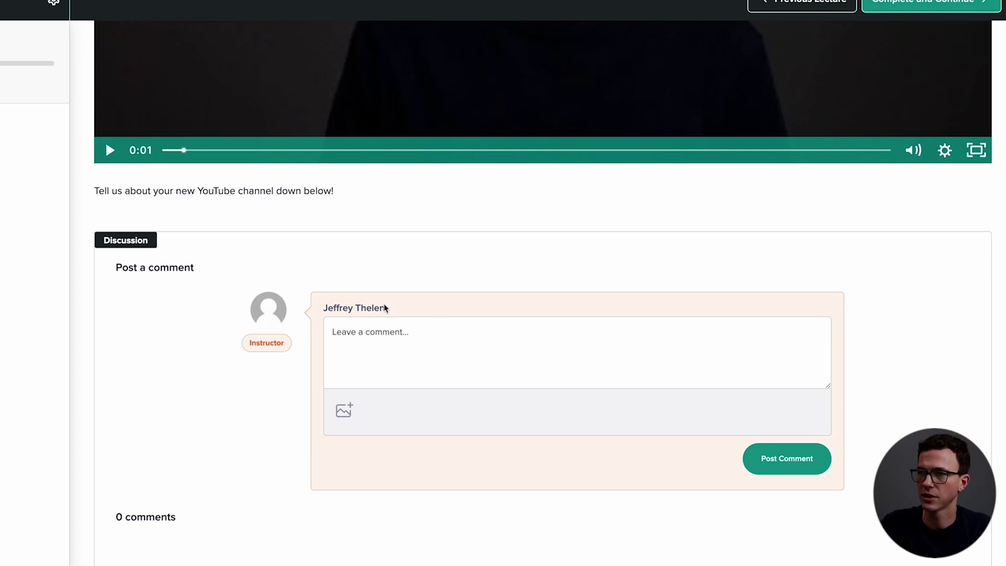
{"action": "scroll", "coordinate": [187, 225], "scroll_direction": "down", "scroll_amount": 1}
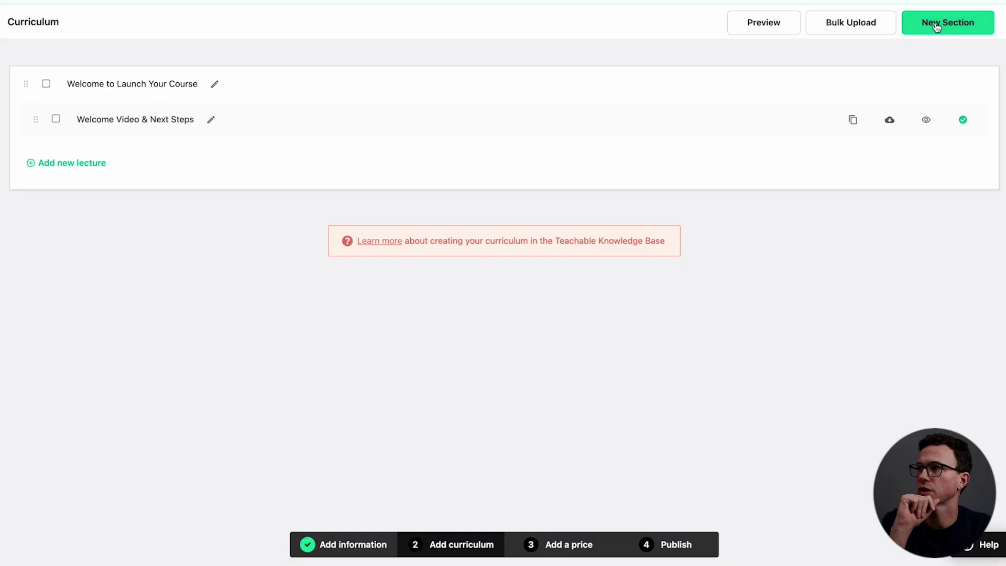
- Add a new curriculum section named "Create Your Channel" and save it
{"action": "left_click", "coordinate": [936, 25]}
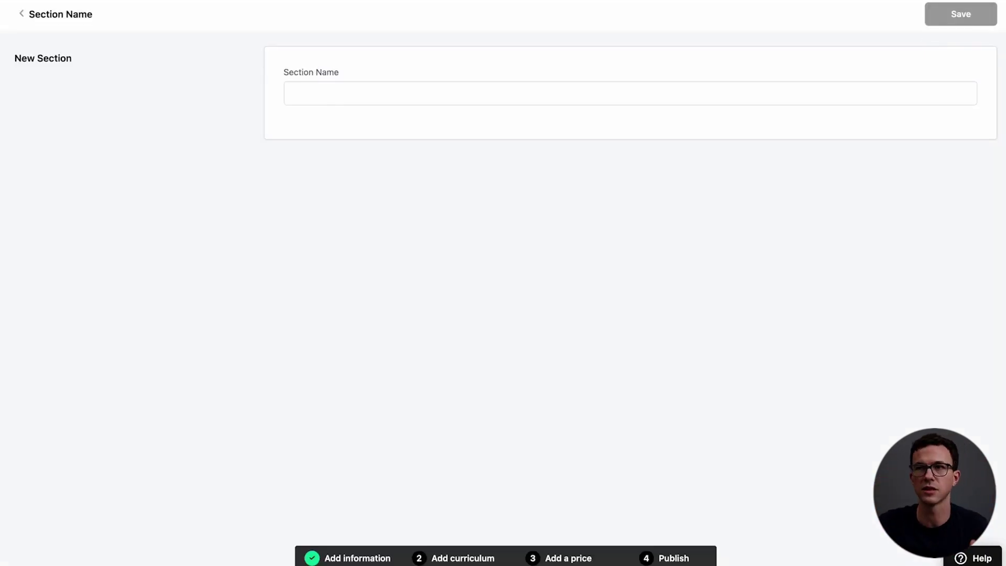
{"action": "left_click", "coordinate": [584, 91]}
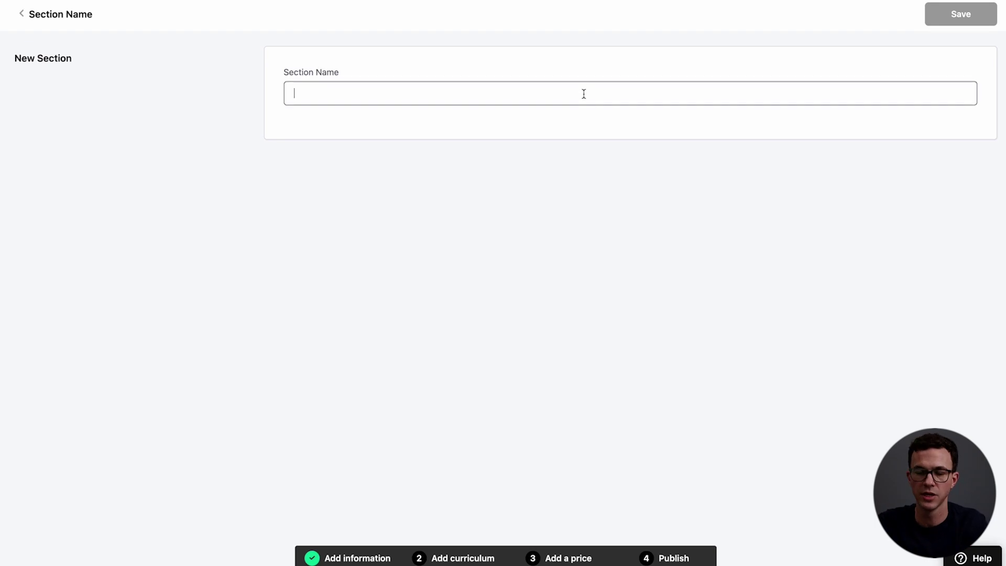
{"action": "type", "text": "Create Your Channan"}
{"action": "key", "text": "BackSpace"}
{"action": "key", "text": "BackSpace"}
{"action": "type", "text": "el"}
{"action": "left_click", "coordinate": [961, 14]}
- Add a lecture named "Create your YouTube banner" to the Create Your Channel section and publish it
{"action": "left_click", "coordinate": [78, 291]}
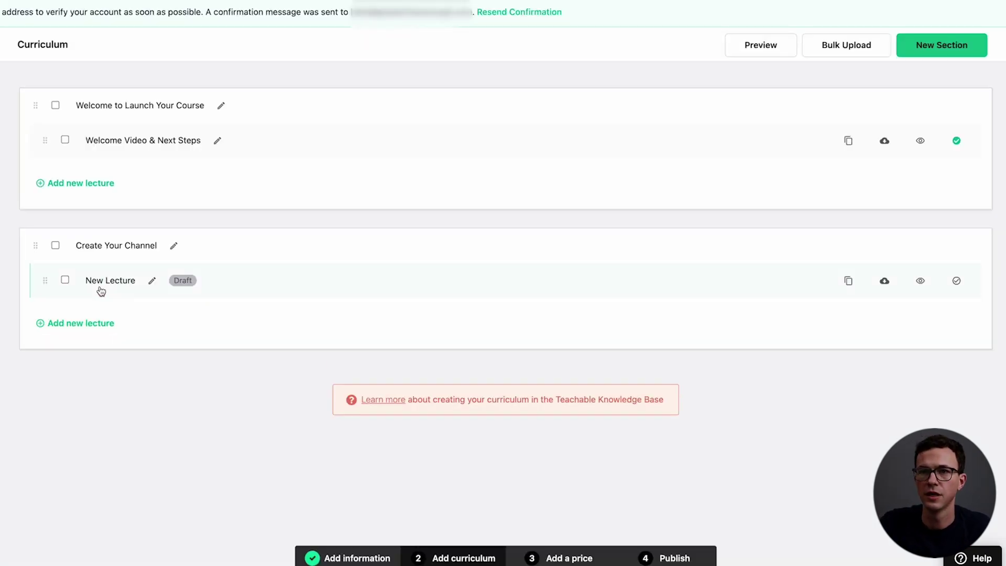
{"action": "left_click", "coordinate": [151, 282]}
{"action": "type", "text": "Create your Y"}
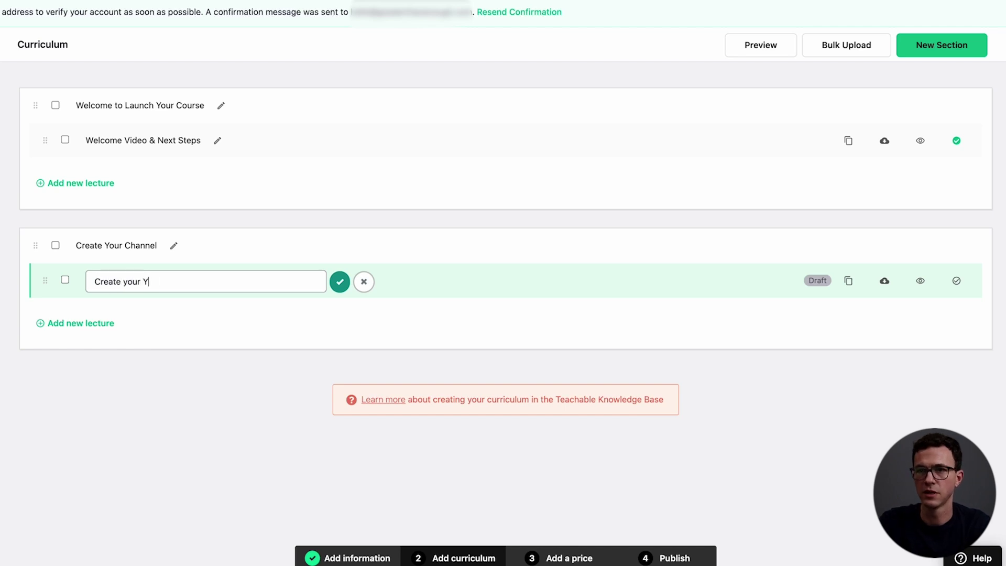
{"action": "type", "text": "ouTube banner"}
{"action": "left_click", "coordinate": [340, 282]}
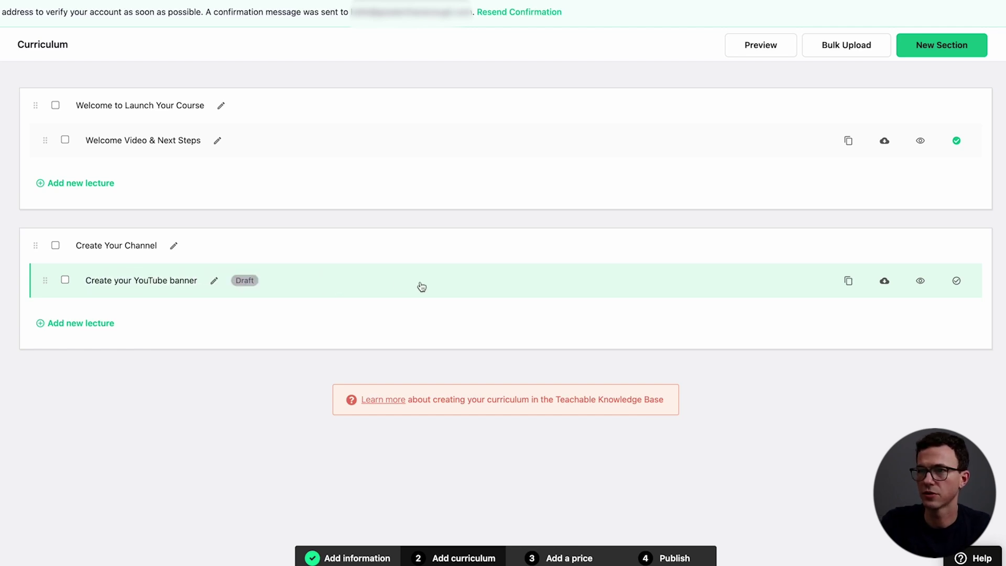
{"action": "left_click", "coordinate": [421, 285]}
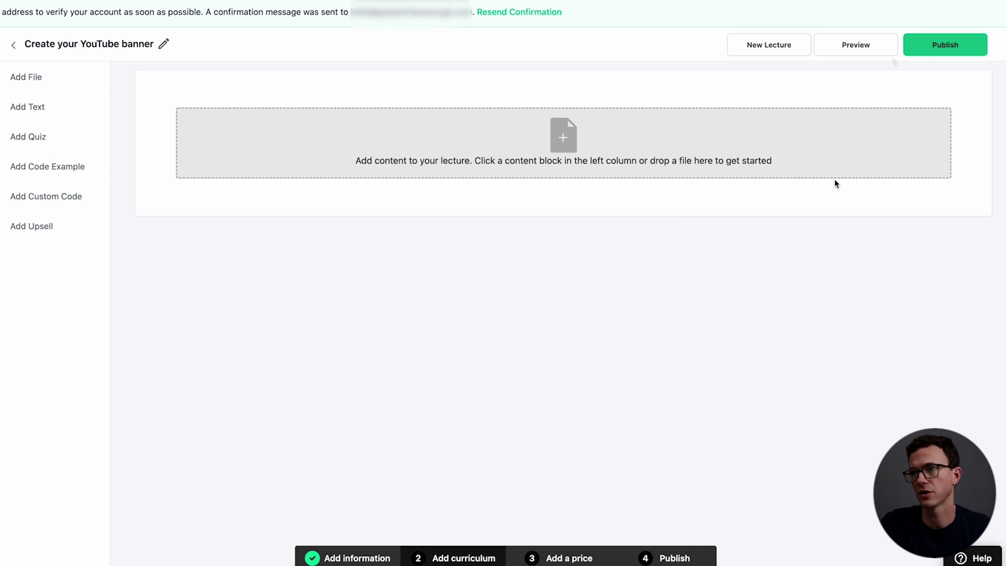
{"action": "left_click", "coordinate": [105, 107]}
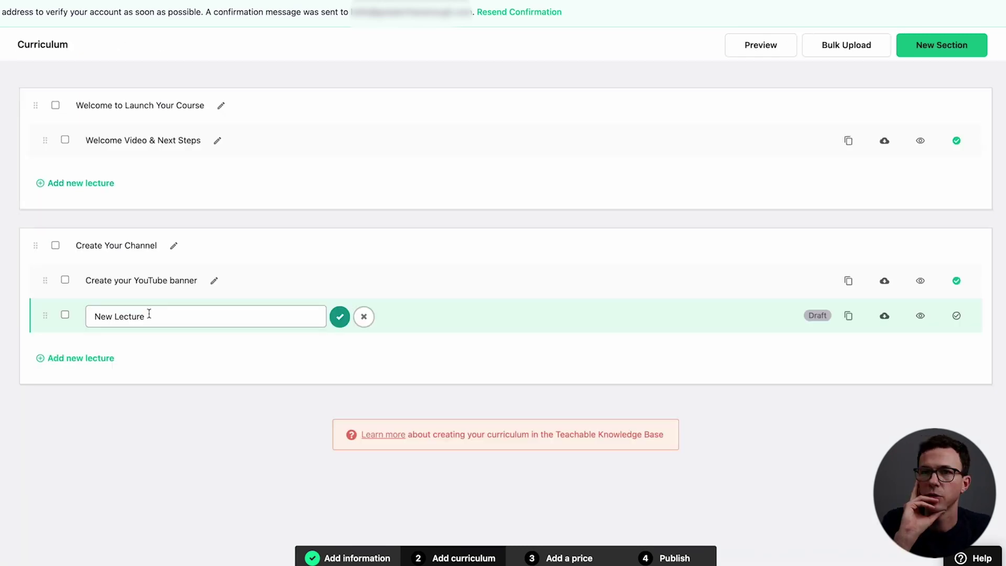
- Name further lectures in the Create Your Channel section "Create your new YouTube Channel" and "Create and upload video watermark"
{"action": "type", "text": "Create your new YouTube Channel"}
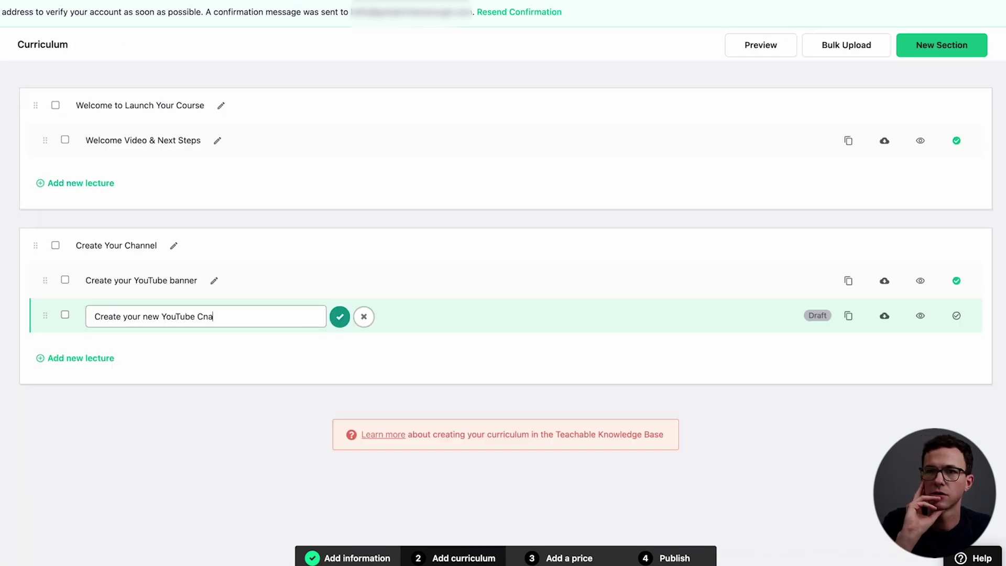
{"action": "key", "text": "Return"}
{"action": "type", "text": "Create and upload video watermark"}
{"action": "key", "text": "Return"}
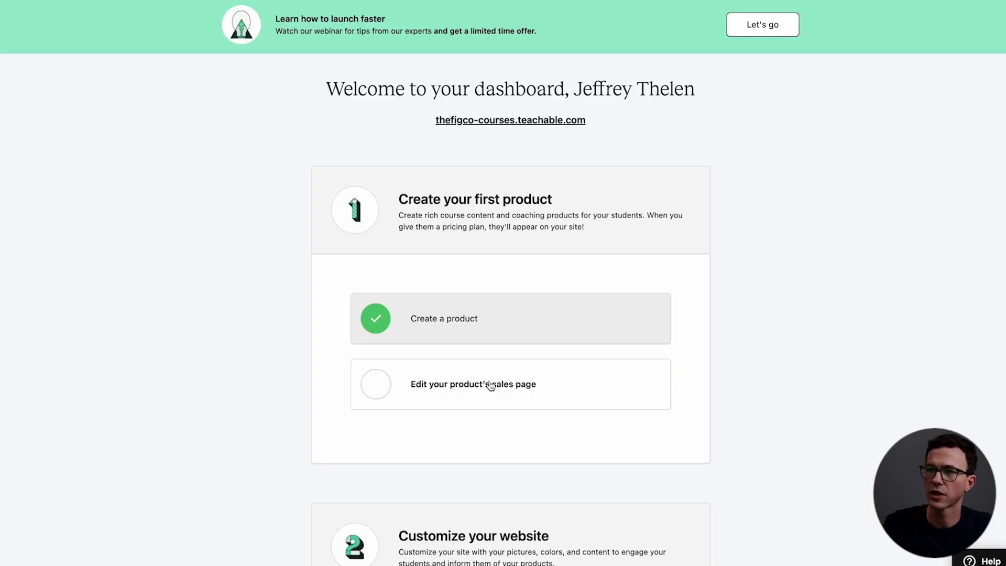
- Replace the sales page banner's background with the "How to Record Quality Video Footage" picture from a web image search for "record video"
{"action": "left_click", "coordinate": [490, 386]}
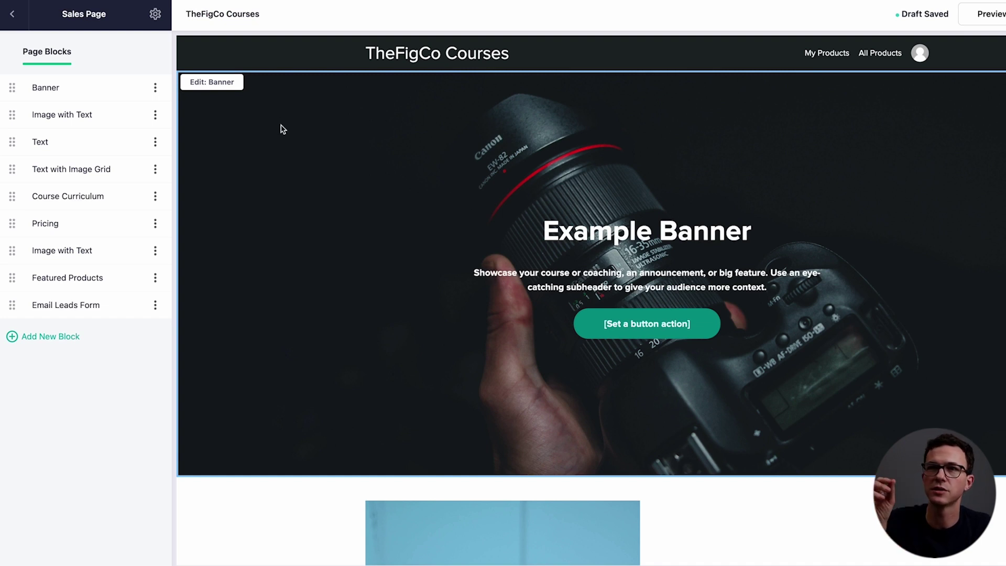
{"action": "left_click", "coordinate": [219, 84]}
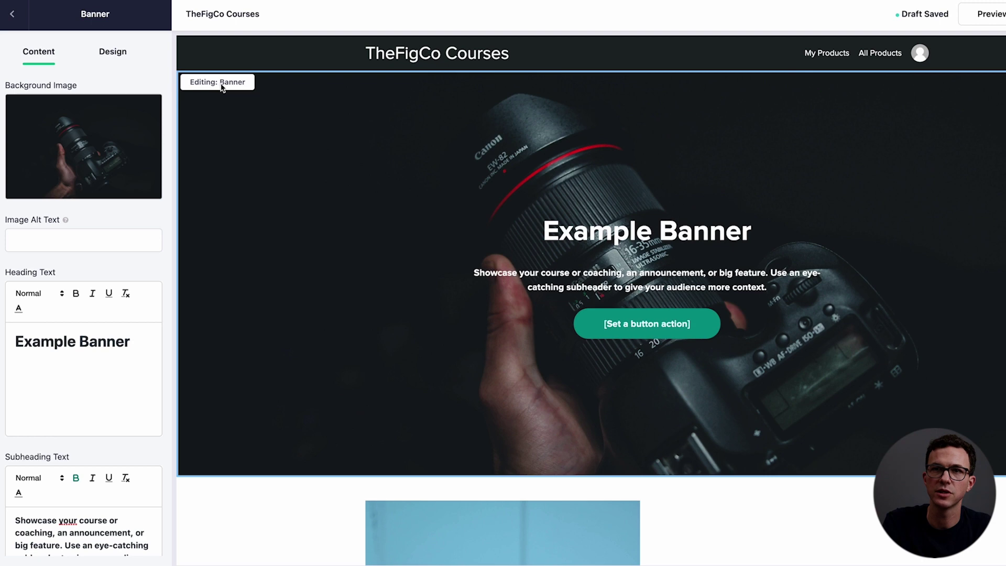
{"action": "mouse_move", "coordinate": [133, 146]}
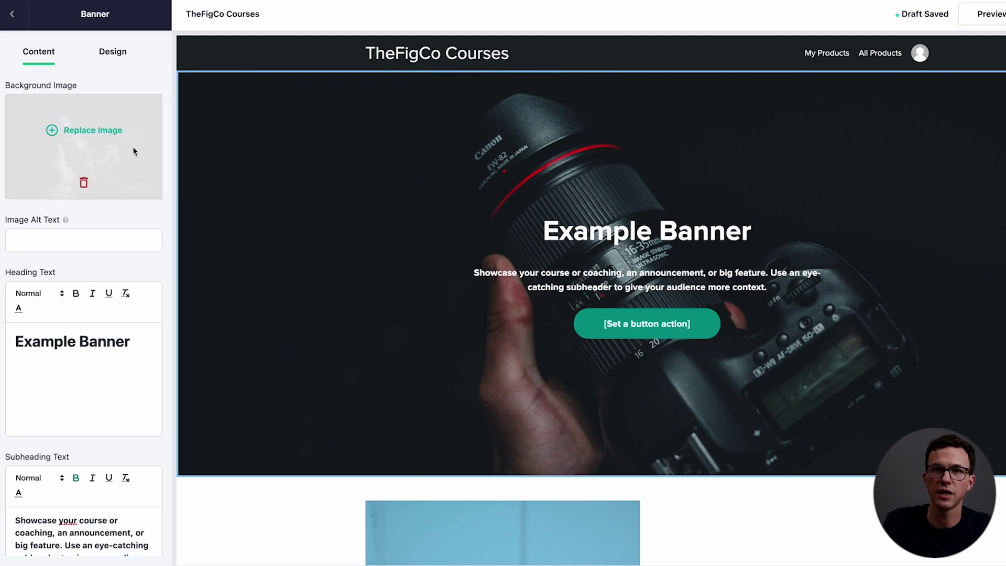
{"action": "left_click", "coordinate": [78, 132]}
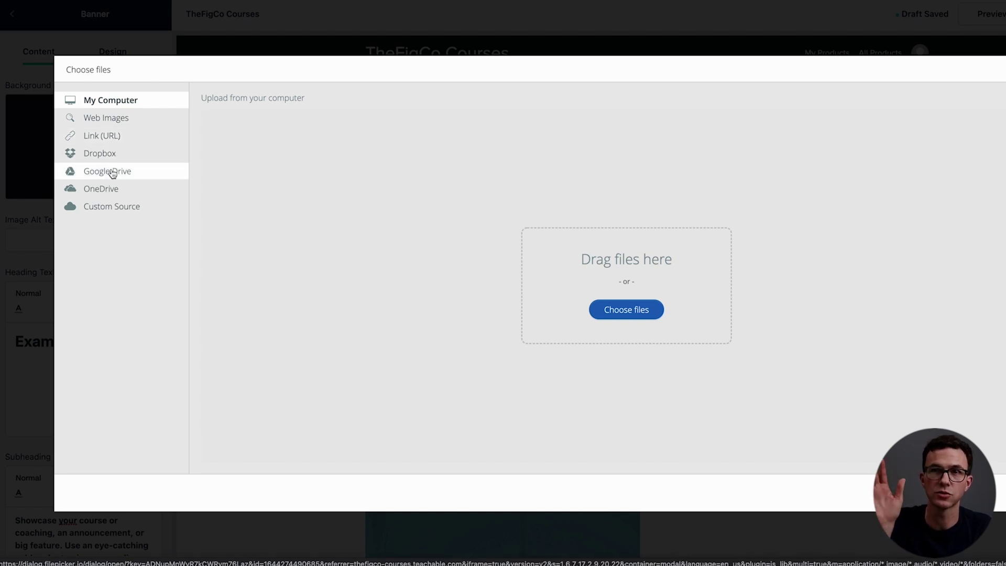
{"action": "left_click", "coordinate": [114, 118]}
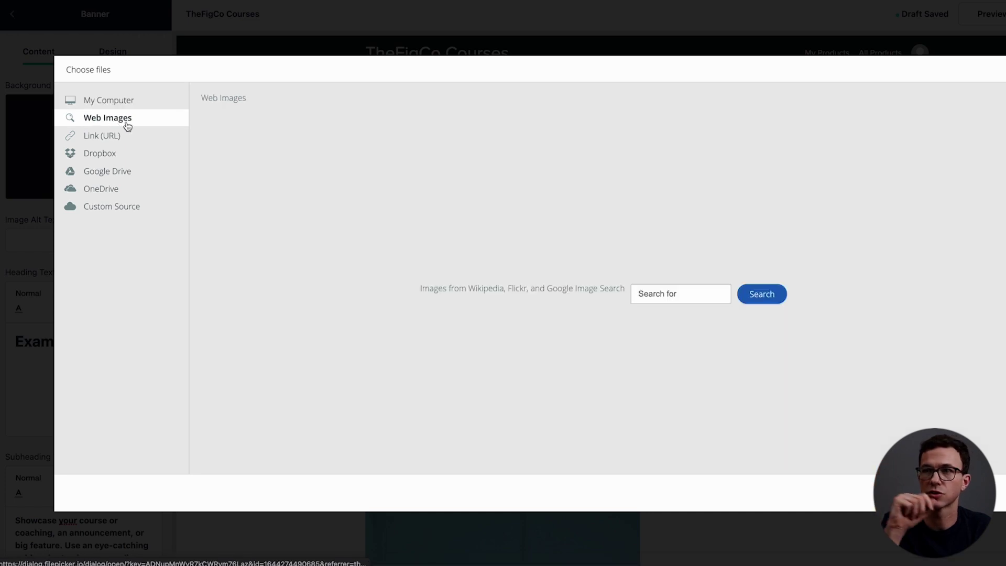
{"action": "left_click", "coordinate": [645, 293]}
{"action": "type", "text": "re"}
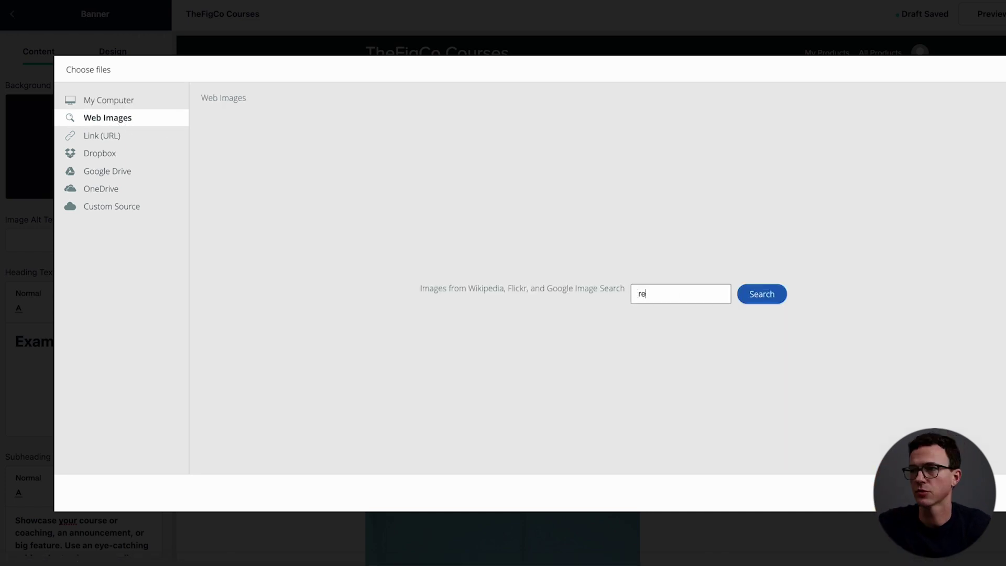
{"action": "type", "text": "cord video"}
{"action": "key", "text": "Return"}
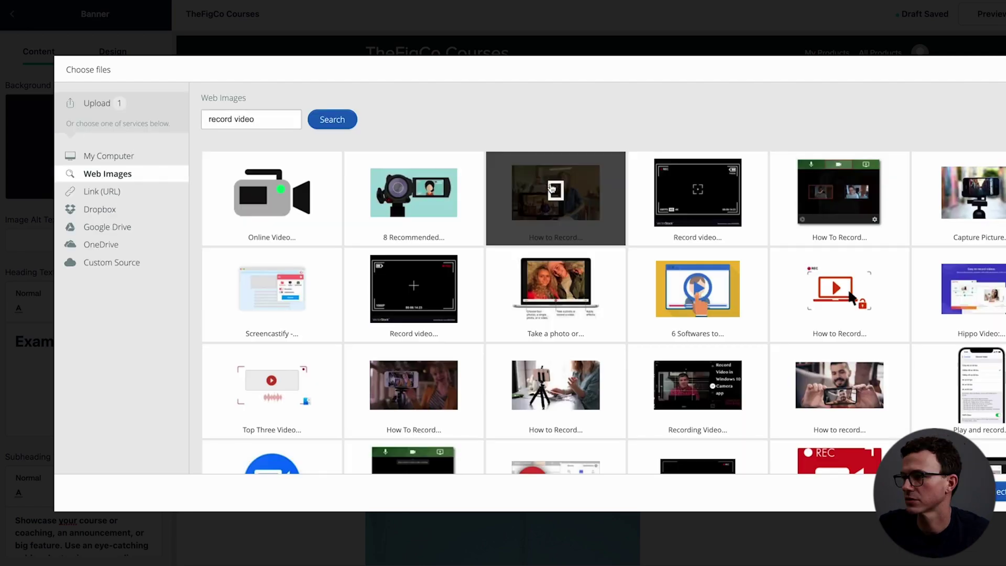
{"action": "left_click", "coordinate": [552, 188]}
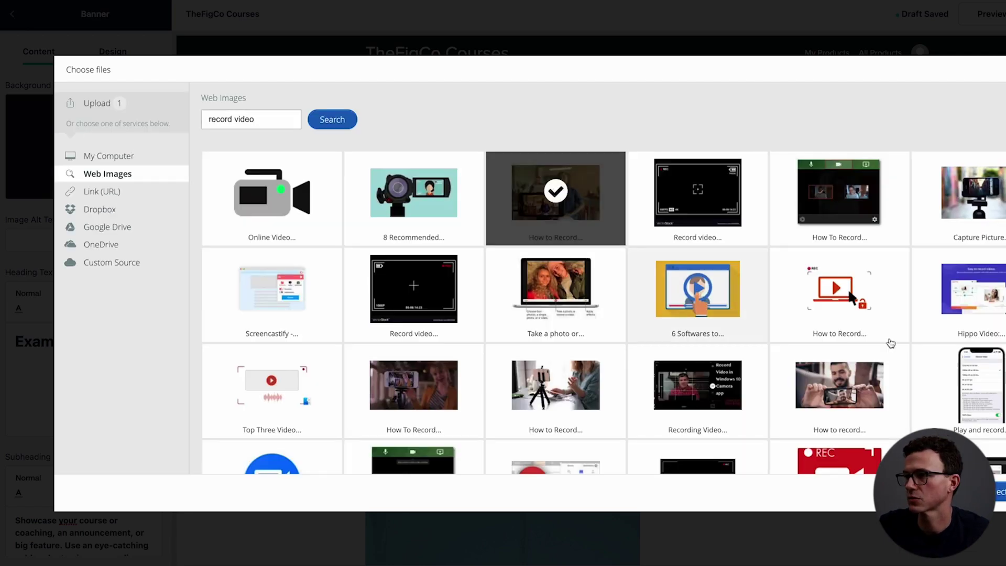
{"action": "left_click", "coordinate": [1000, 490]}
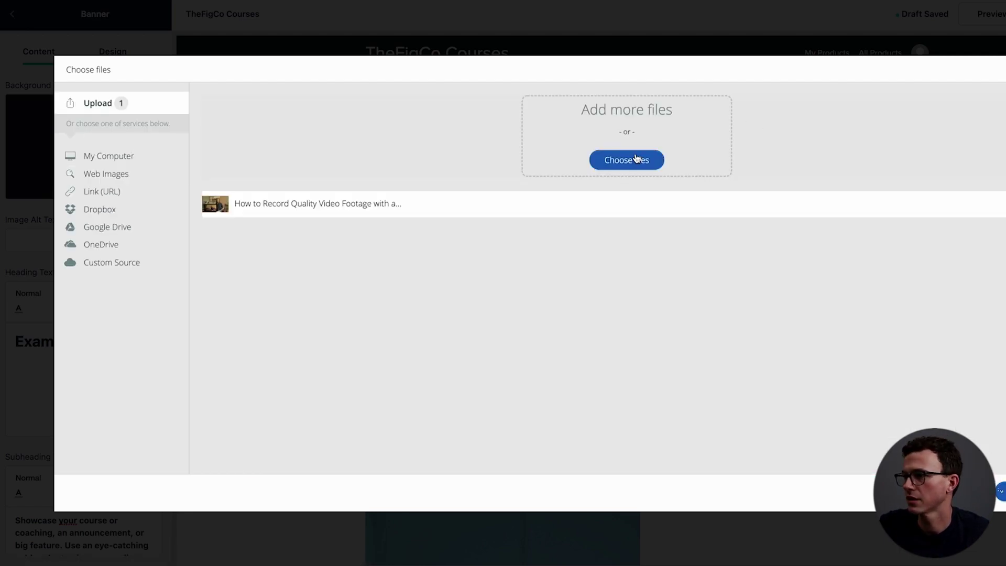
{"action": "left_click", "coordinate": [1002, 474]}
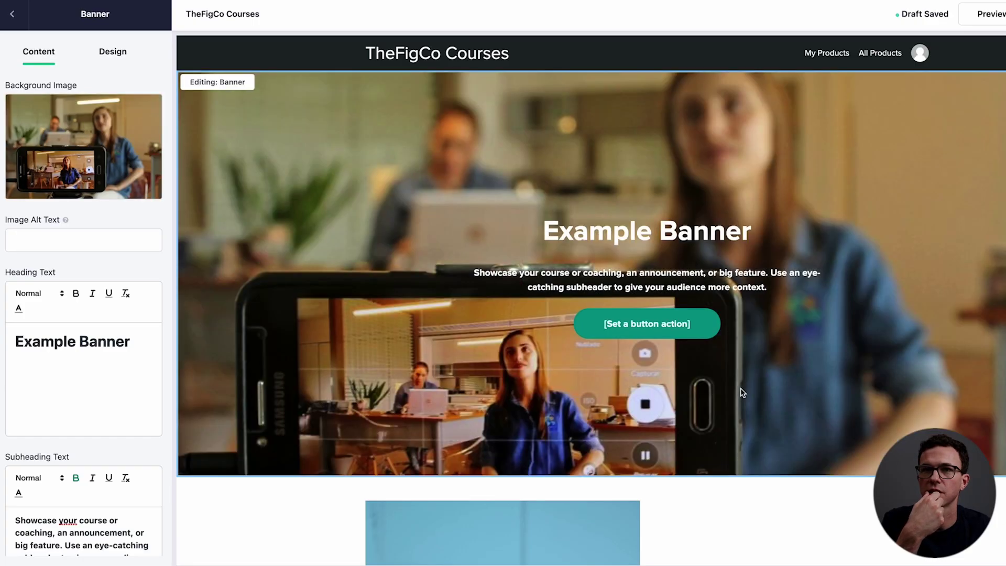
- Set the banner heading to "Launch Your YouTube Channel" and its subheading to "Create your YouTube channel and publish 4 videos in 4 weeks"
{"action": "triple_click", "coordinate": [73, 341]}
{"action": "type", "text": "Launch Your YouTube Channel"}
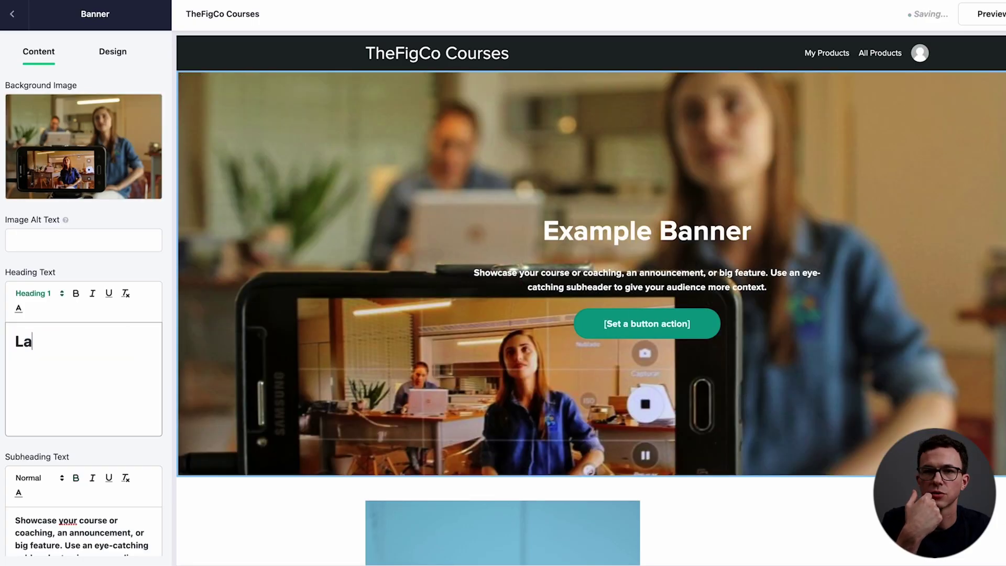
{"action": "triple_click", "coordinate": [36, 530]}
{"action": "type", "text": "Create your YouTube channel and publish 4 videos in 4 weeks"}
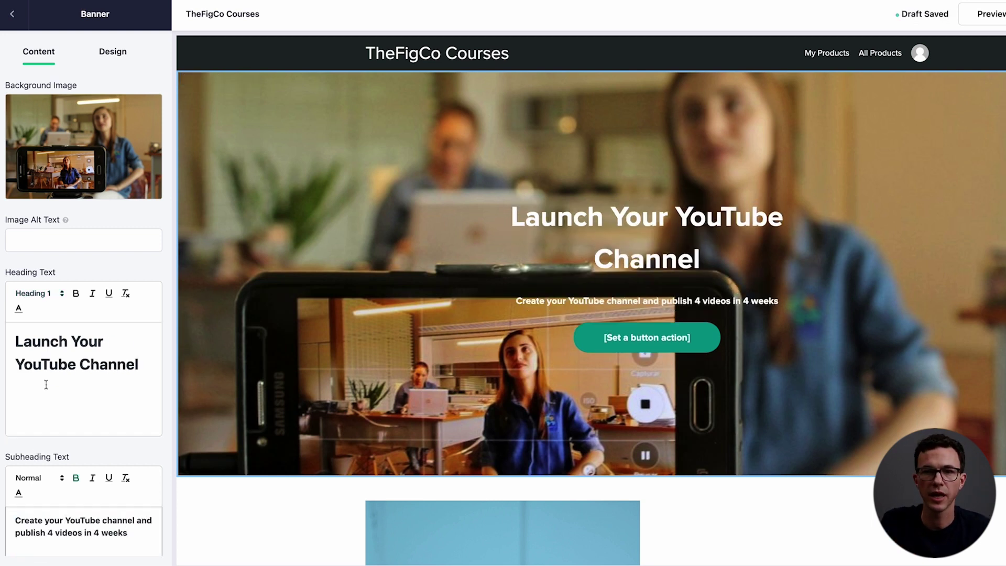
- Label the banner button "Get Started ($97)" and set its action to Go to Checkout page
{"action": "scroll", "coordinate": [45, 384], "scroll_direction": "down", "scroll_amount": 6}
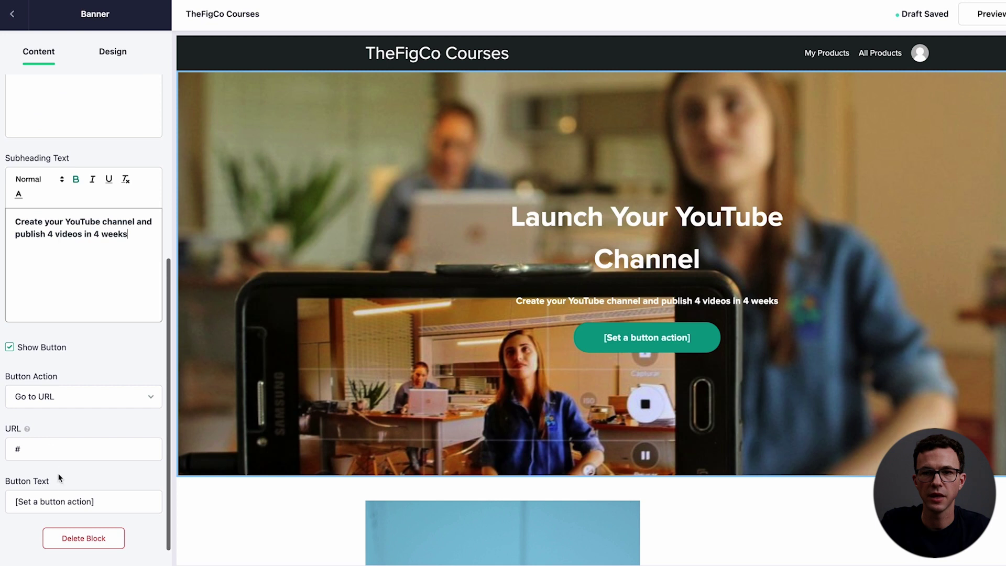
{"action": "triple_click", "coordinate": [68, 501]}
{"action": "type", "text": "Get Started"}
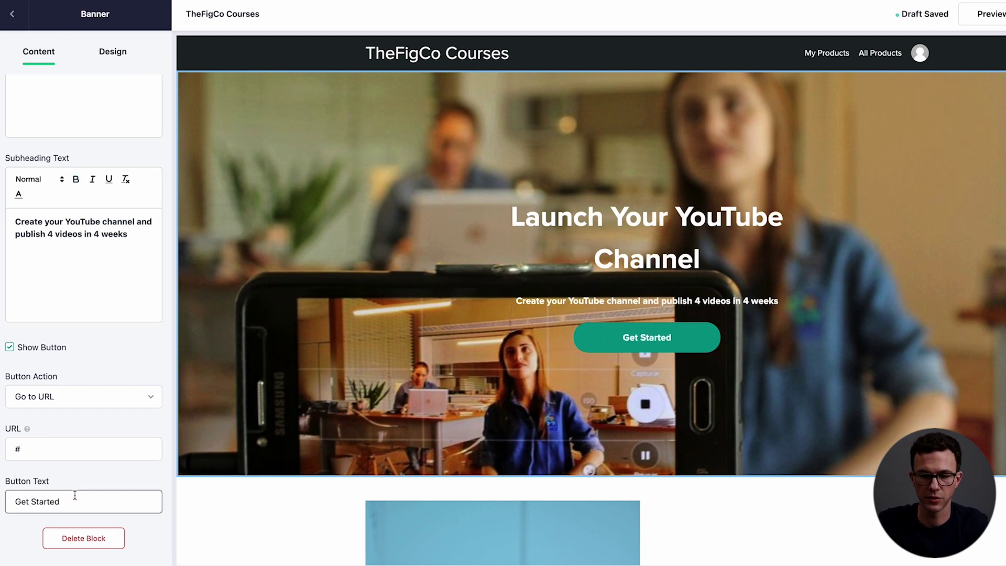
{"action": "type", "text": " ("}
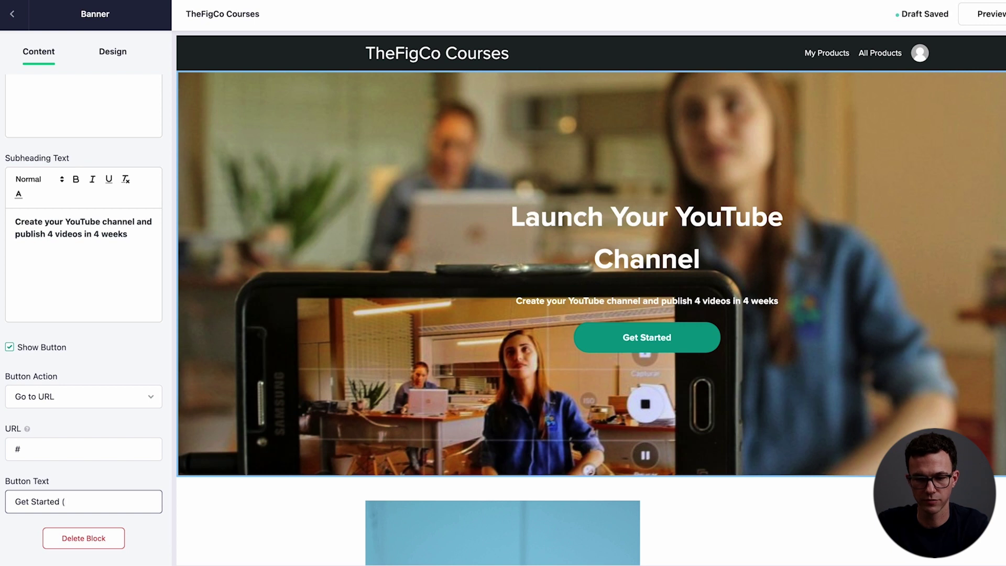
{"action": "type", "text": "$97)"}
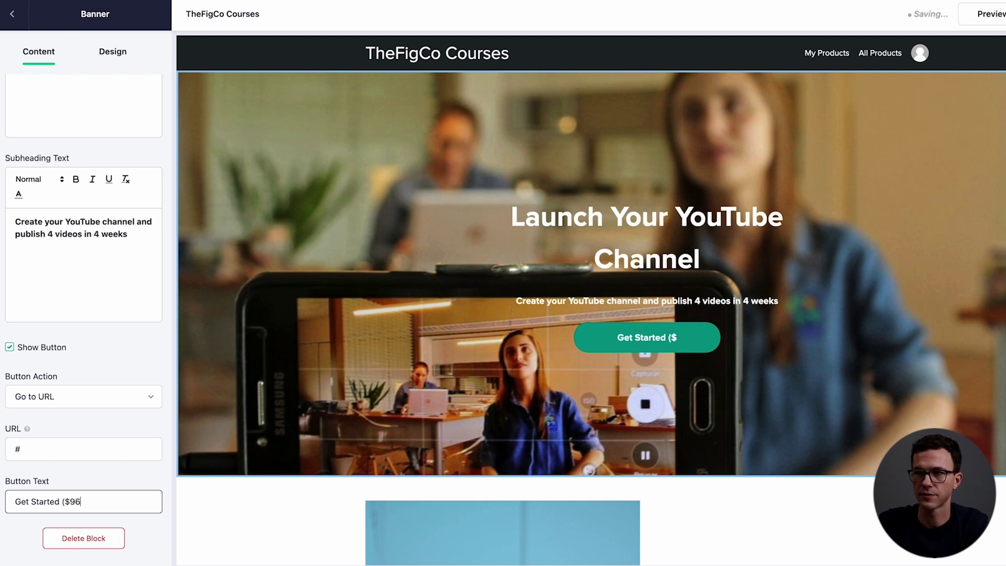
{"action": "scroll", "coordinate": [99, 404], "scroll_direction": "down", "scroll_amount": 1}
{"action": "left_click", "coordinate": [98, 391]}
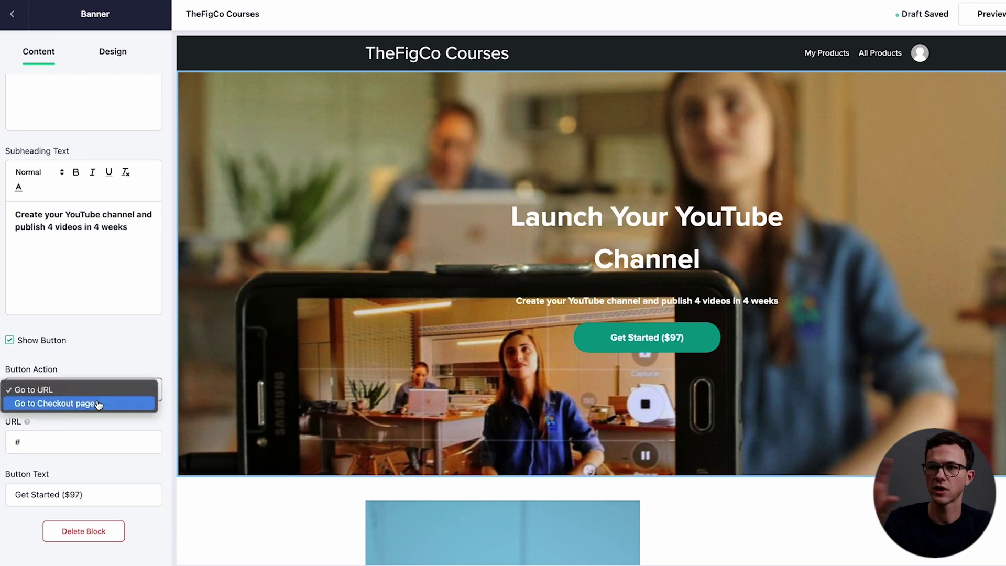
{"action": "left_click", "coordinate": [98, 404]}
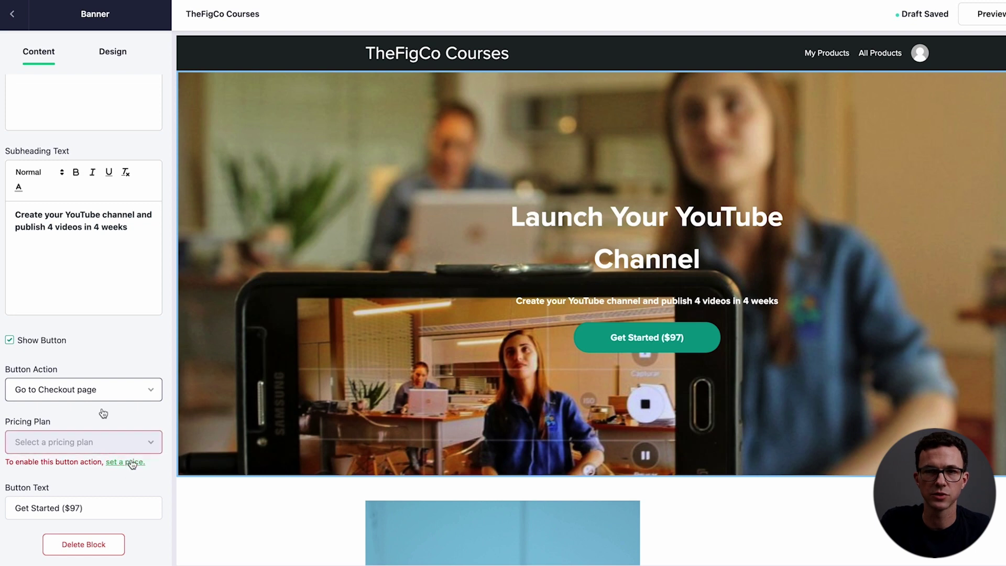
- Add a one-time purchase pricing plan named "Launch Your Channel" priced at 97 USD to the course
{"action": "left_click", "coordinate": [128, 463]}
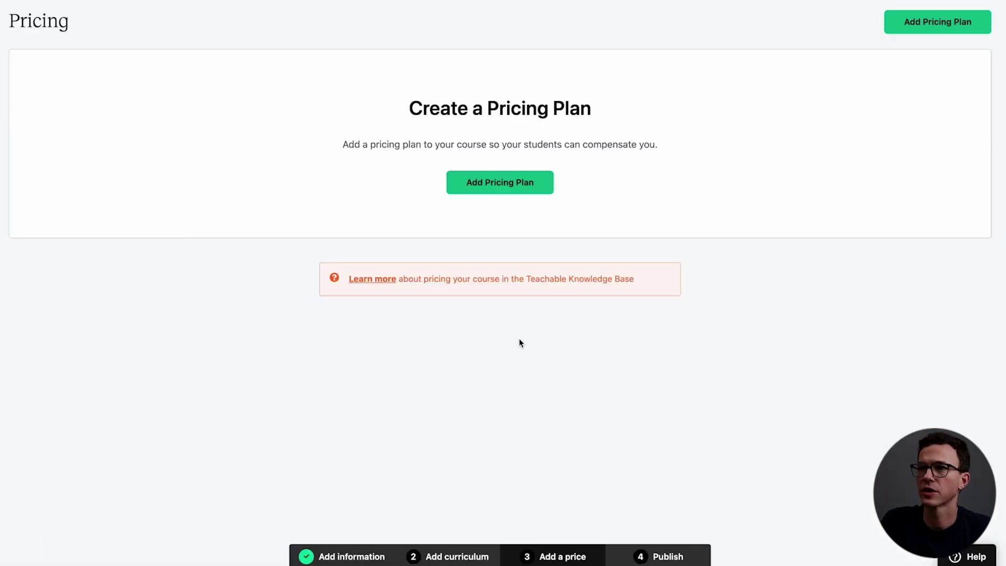
{"action": "left_click", "coordinate": [504, 183]}
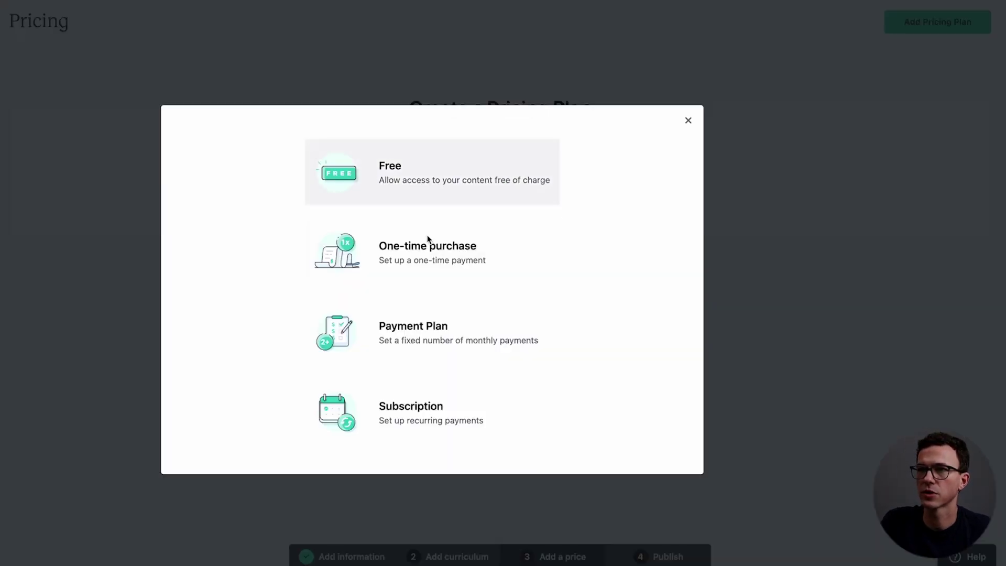
{"action": "left_click", "coordinate": [428, 256]}
{"action": "left_click", "coordinate": [307, 152]}
{"action": "type", "text": "97"}
{"action": "key", "text": "Tab"}
{"action": "type", "text": "Launch Your Channn"}
{"action": "key", "text": "BackSpace"}
{"action": "type", "text": "el Challen"}
{"action": "key", "text": "BackSpace"}
{"action": "key", "text": "BackSpace"}
{"action": "key", "text": "BackSpace"}
{"action": "key", "text": "BackSpace"}
{"action": "key", "text": "BackSpace"}
{"action": "key", "text": "BackSpace"}
{"action": "key", "text": "BackSpace"}
{"action": "key", "text": "BackSpace"}
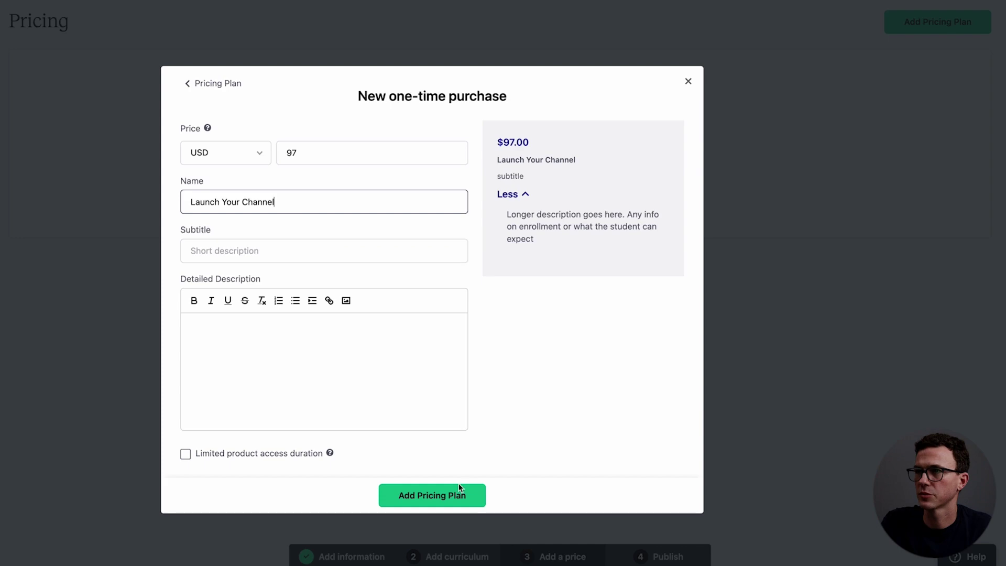
{"action": "left_click", "coordinate": [445, 495]}
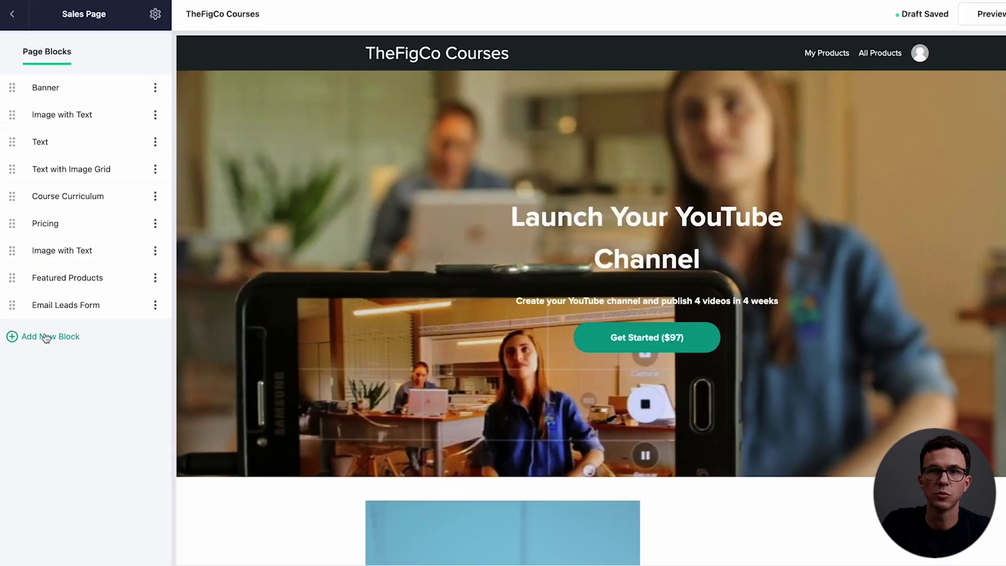
- Add a Video block to the sales page and set its heading to "Get your channel up and running this month"
{"action": "left_click", "coordinate": [46, 338]}
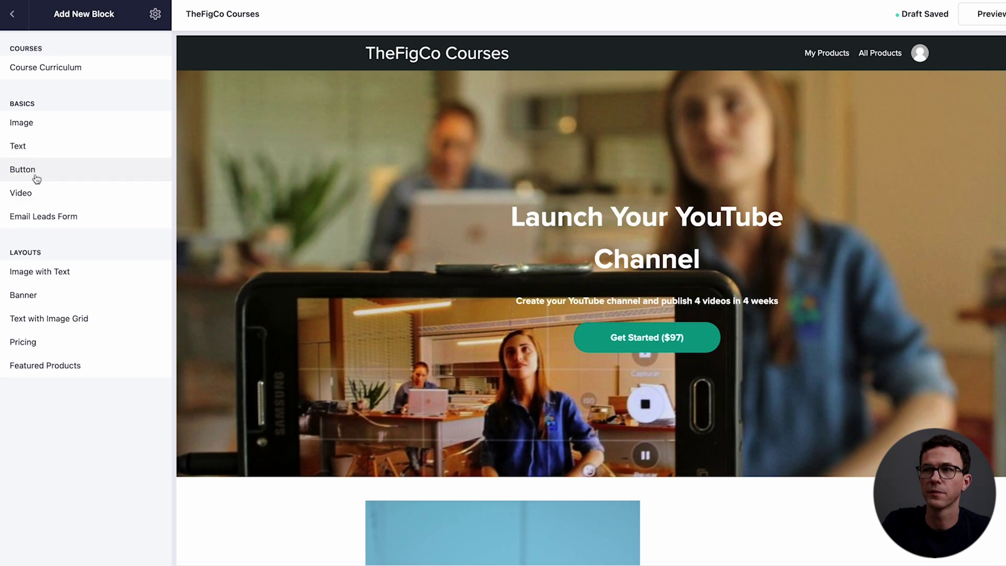
{"action": "left_click", "coordinate": [153, 194]}
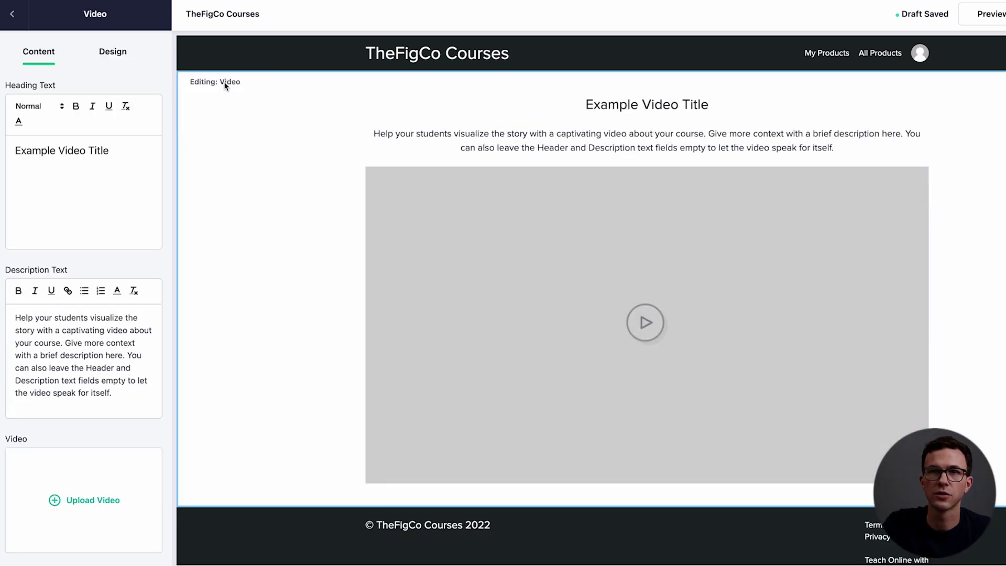
{"action": "left_click_drag", "start_coordinate": [16, 150], "coordinate": [110, 150]}
{"action": "type", "text": "Get"}
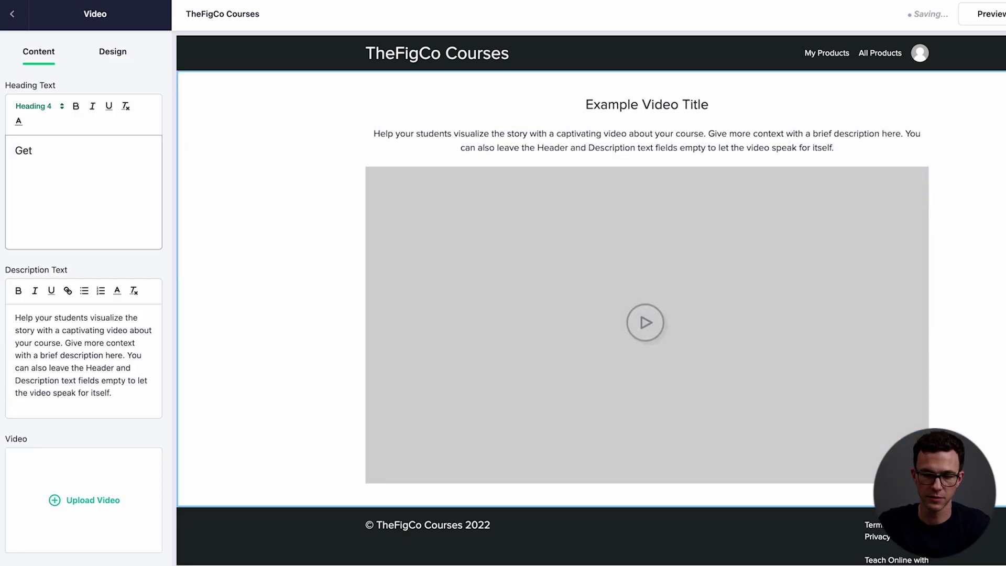
{"action": "type", "text": " your channel up and running this month"}
- Set the video description to "We'll walk you through step by step how to create your channel and your first 4 videos."
{"action": "left_click_drag", "start_coordinate": [16, 317], "coordinate": [112, 393]}
{"action": "type", "text": "We'll wa"}
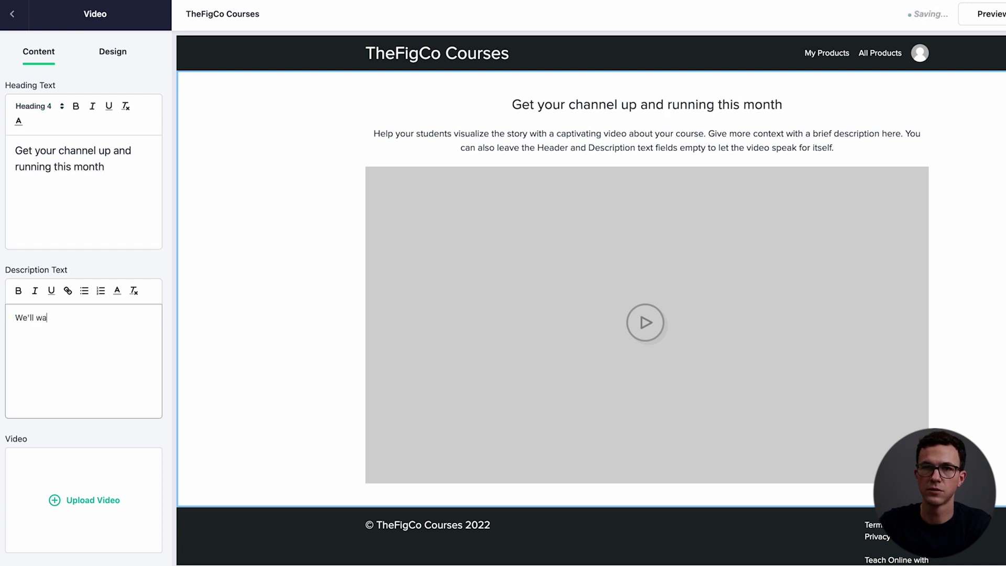
{"action": "type", "text": "lk you through step by step how to create your channel and your first 4 videos."}
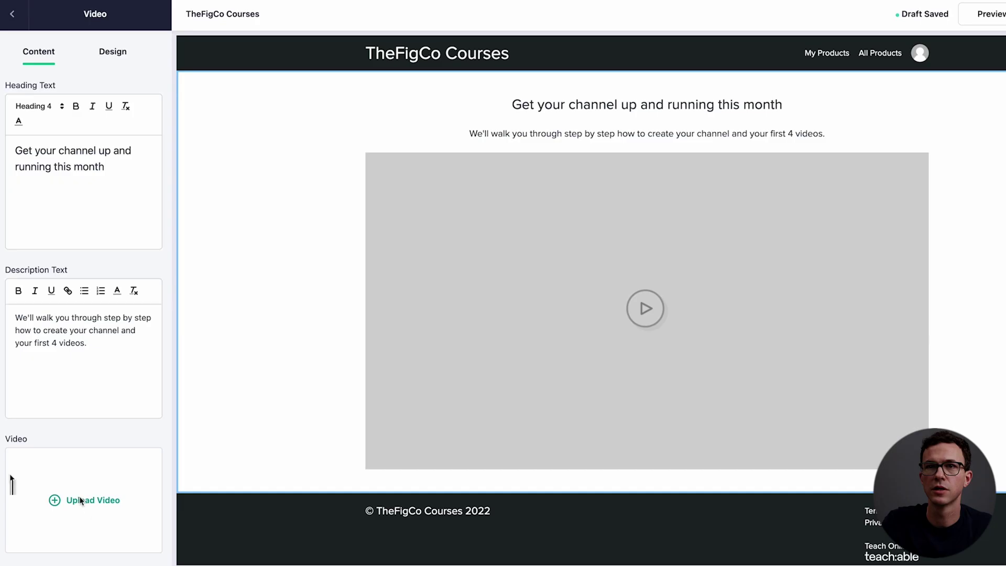
- Upload a video file from the computer into the Video block and move the block directly below the Banner
{"action": "left_click", "coordinate": [81, 499]}
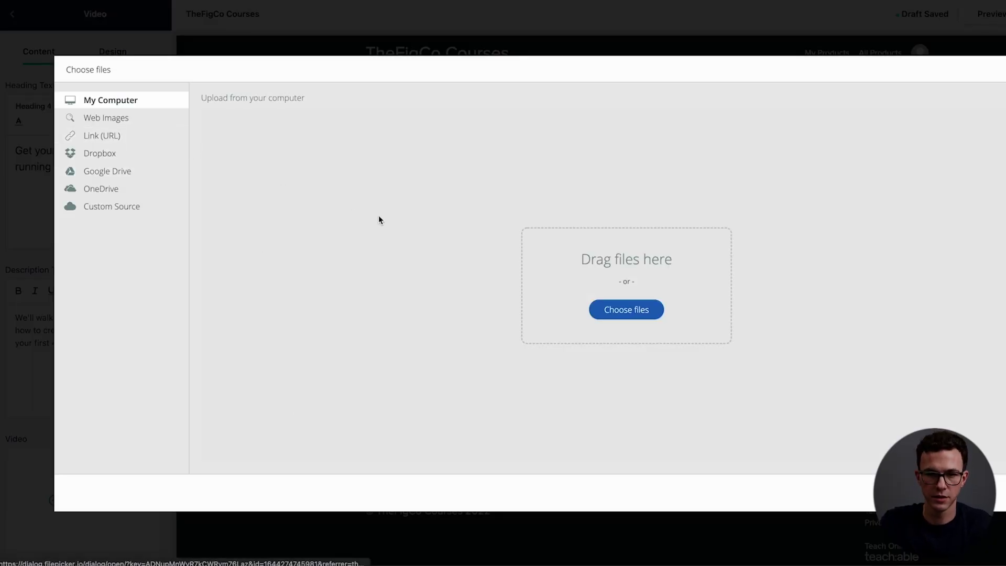
{"action": "left_click_drag", "start_coordinate": [1005, 229], "coordinate": [645, 229]}
{"action": "left_click", "coordinate": [966, 490]}
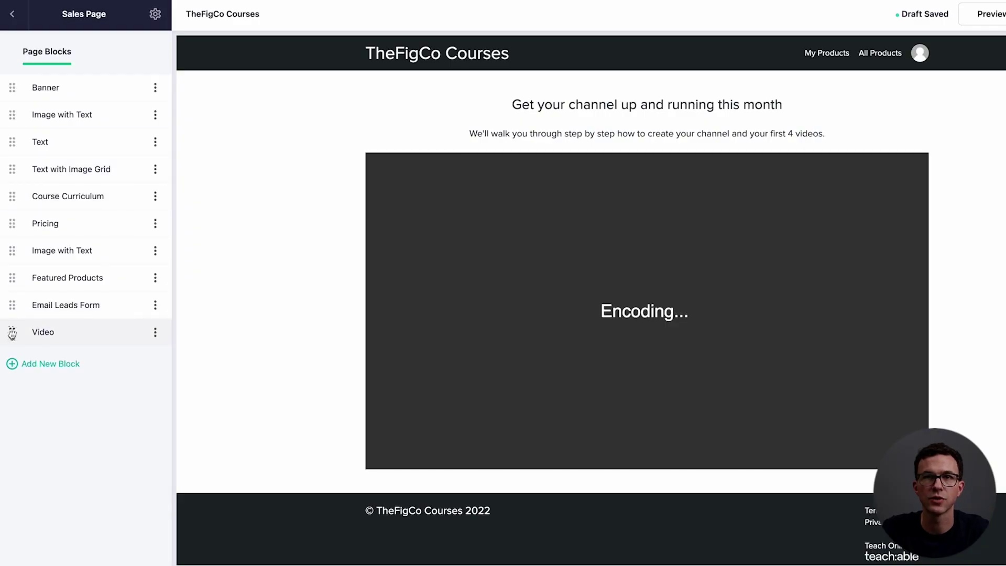
{"action": "left_click_drag", "start_coordinate": [12, 332], "coordinate": [41, 111]}
- Examine the sales page layout from the banner and video through the curriculum and pricing blocks to Featured Products
{"action": "scroll", "coordinate": [432, 248], "scroll_direction": "up", "scroll_amount": 10}
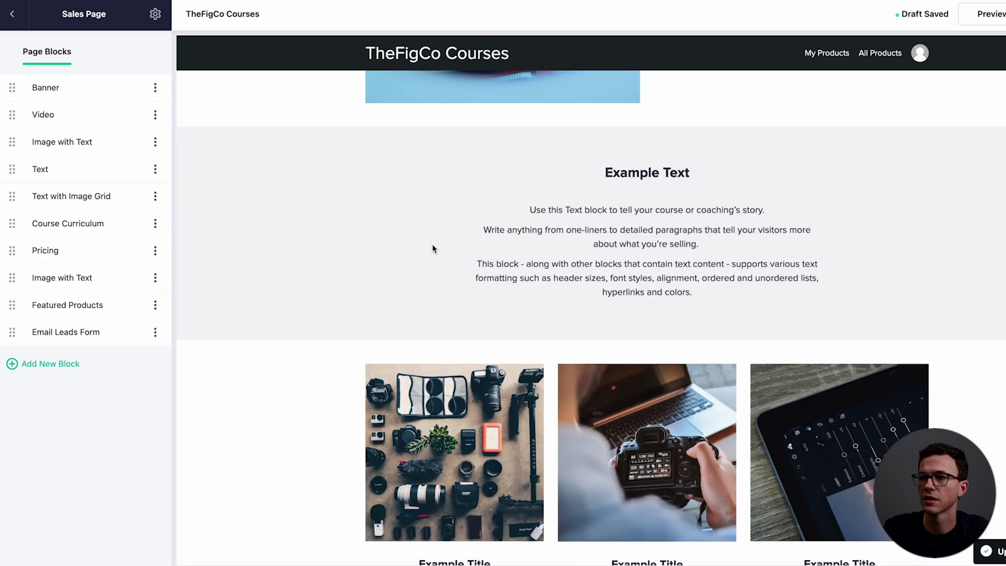
{"action": "scroll", "coordinate": [433, 248], "scroll_direction": "up", "scroll_amount": 10}
{"action": "scroll", "coordinate": [470, 343], "scroll_direction": "down", "scroll_amount": 5}
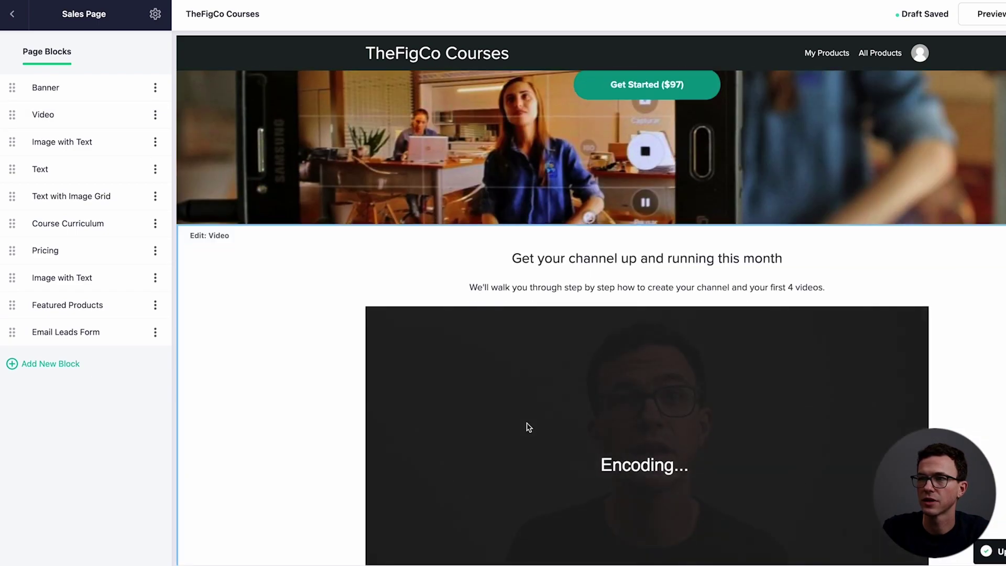
{"action": "scroll", "coordinate": [528, 427], "scroll_direction": "down", "scroll_amount": 15}
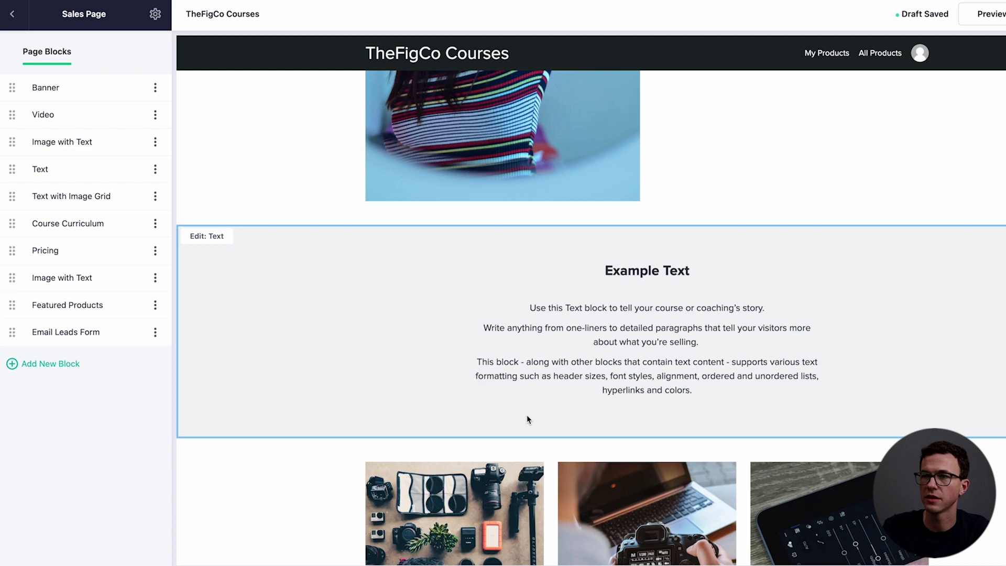
{"action": "scroll", "coordinate": [526, 420], "scroll_direction": "down", "scroll_amount": 10}
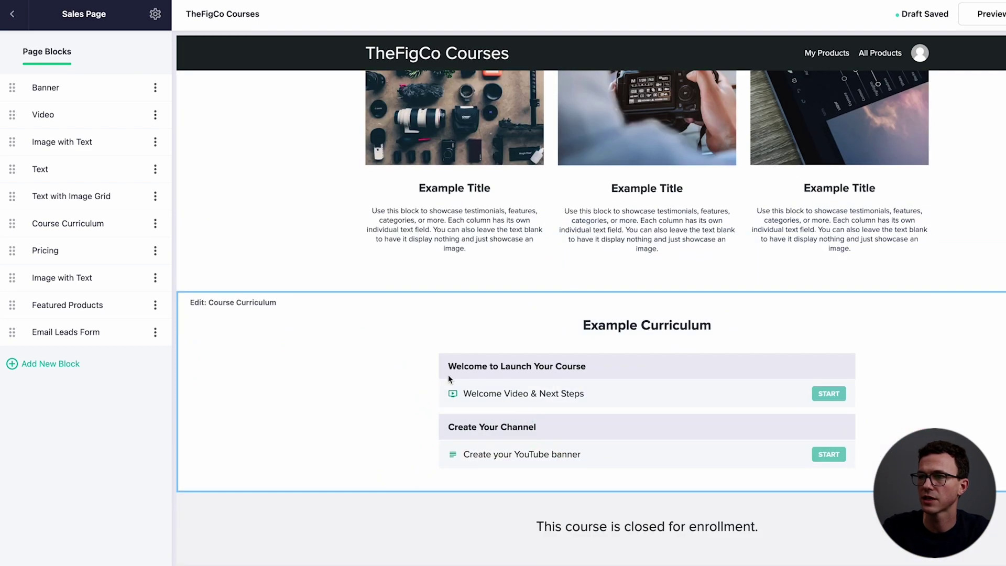
{"action": "scroll", "coordinate": [448, 377], "scroll_direction": "down", "scroll_amount": 4}
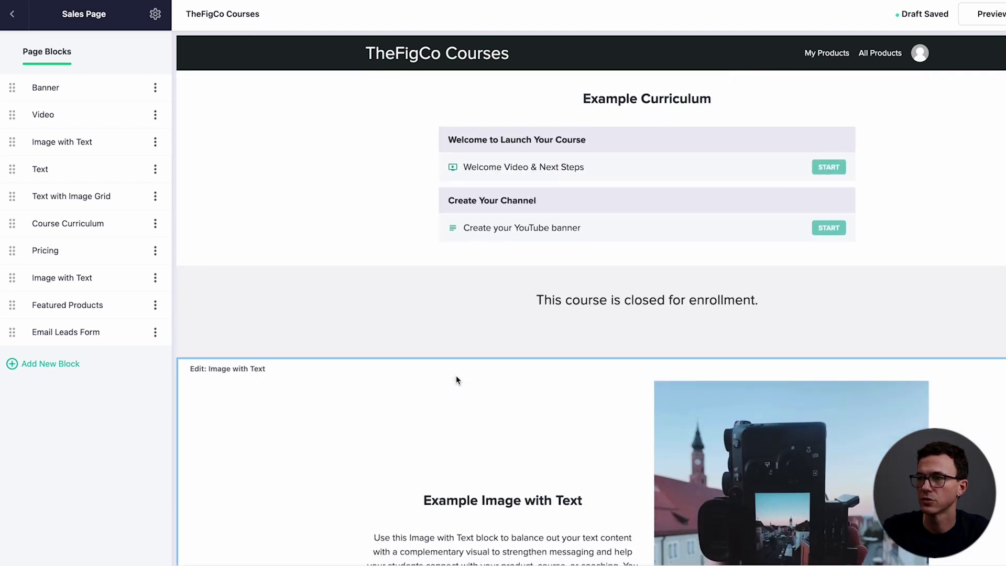
{"action": "scroll", "coordinate": [455, 375], "scroll_direction": "down", "scroll_amount": 9}
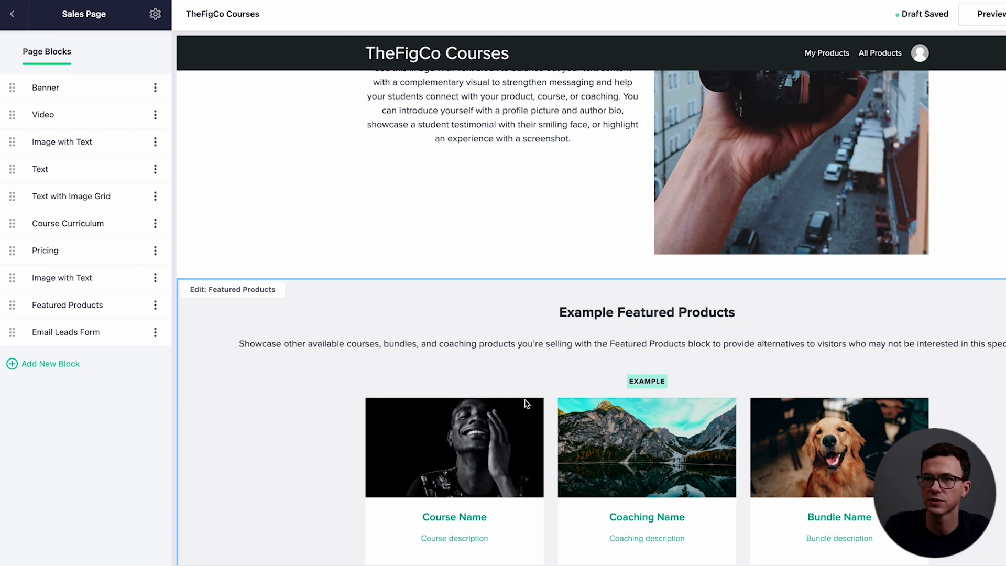
- Delete the Featured Products and Email Leads Form blocks from the sales page
{"action": "scroll", "coordinate": [562, 419], "scroll_direction": "down", "scroll_amount": 2}
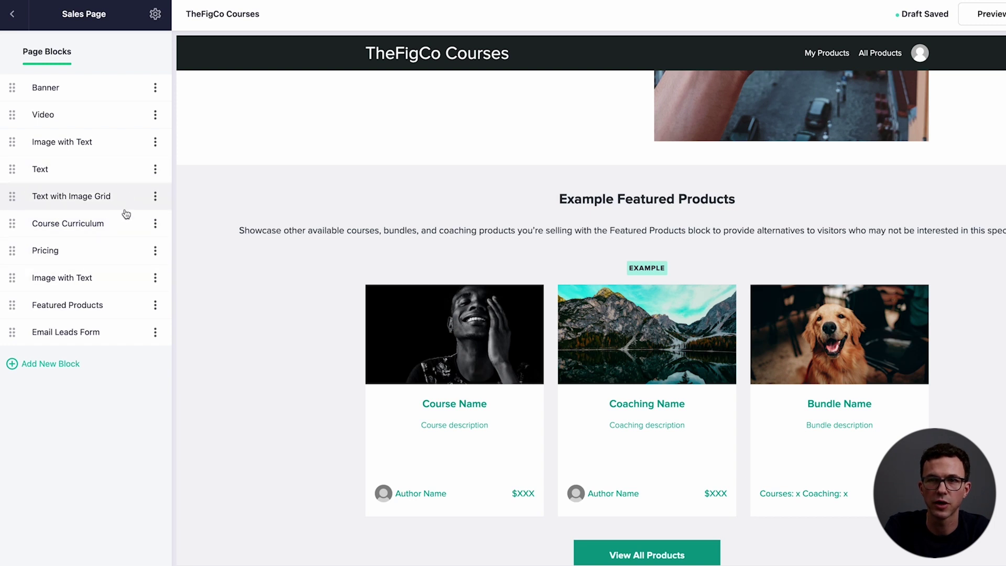
{"action": "left_click", "coordinate": [155, 306]}
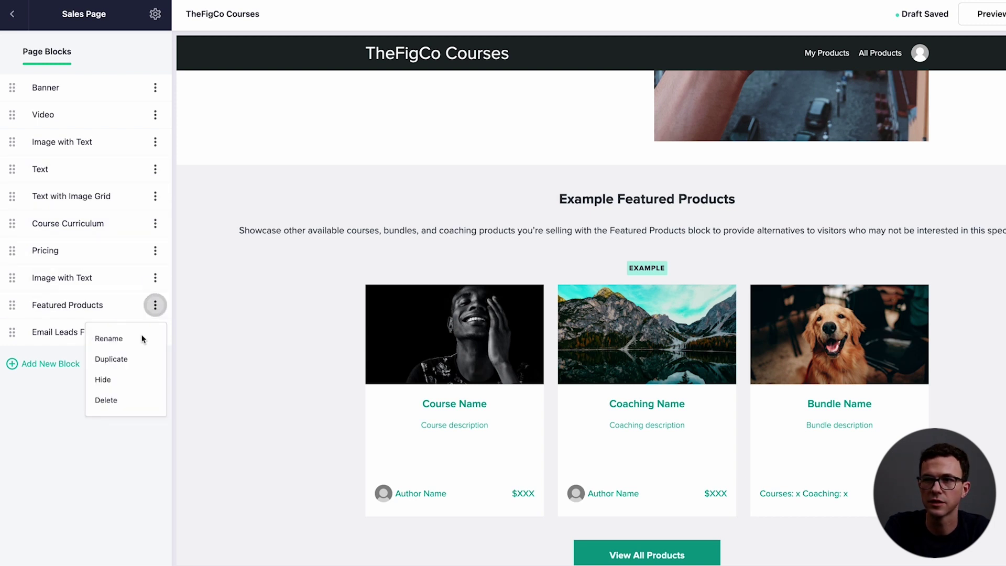
{"action": "left_click", "coordinate": [118, 401]}
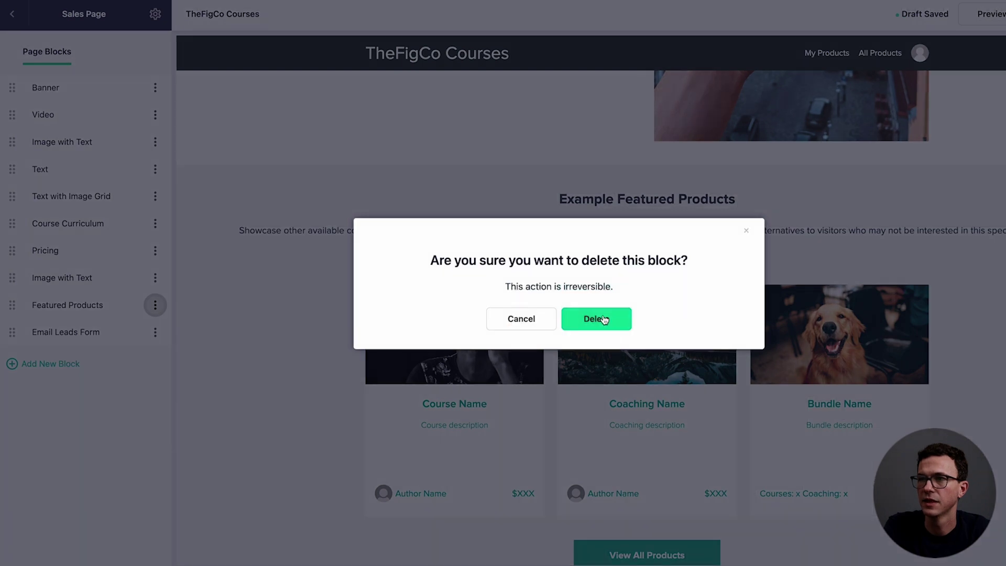
{"action": "left_click", "coordinate": [596, 319]}
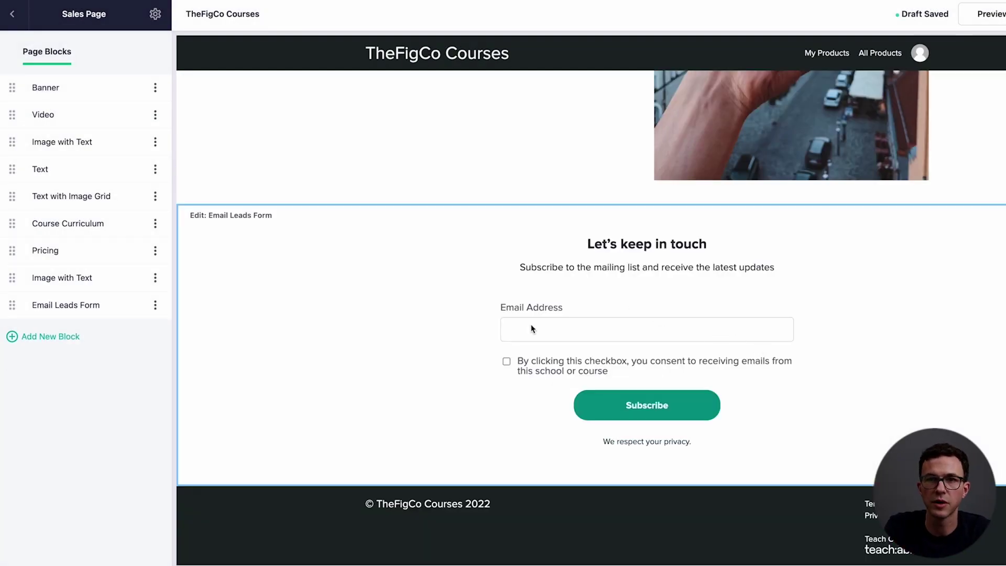
{"action": "left_click", "coordinate": [154, 308]}
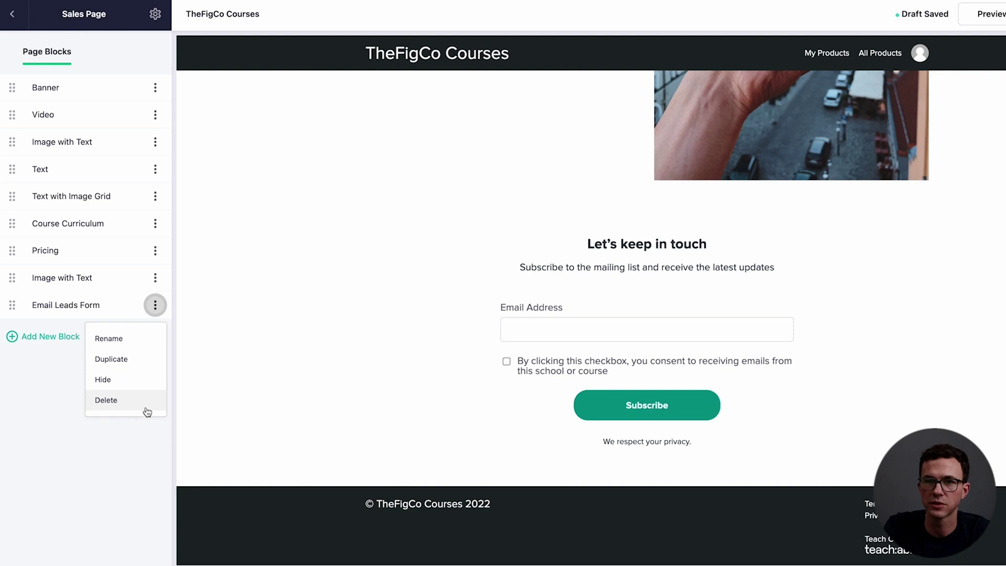
{"action": "left_click", "coordinate": [105, 401]}
{"action": "left_click", "coordinate": [590, 320]}
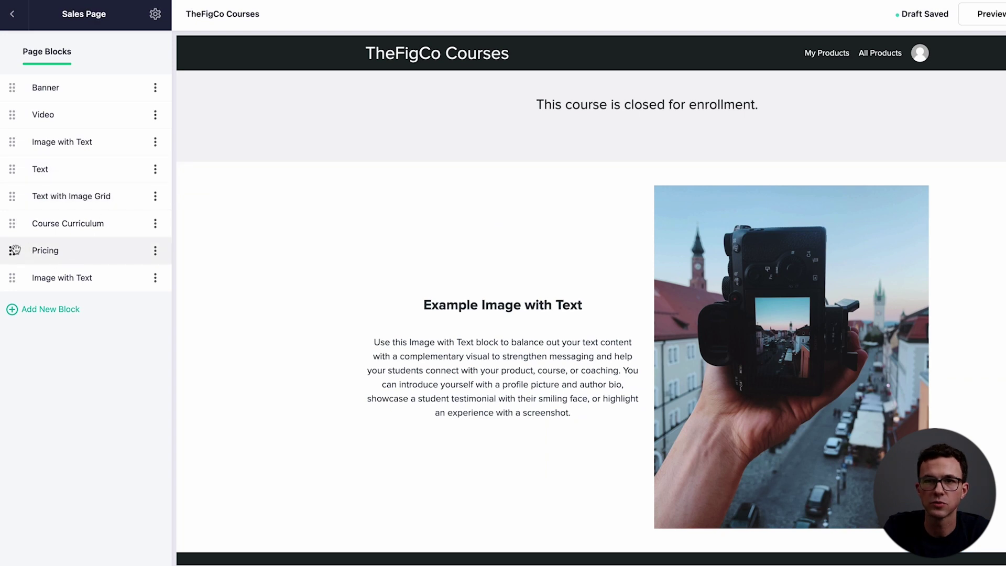
- Move Pricing below the last Image with Text block and set that block's heading to "Learn how to use your camera or cell phone to record great videos"
{"action": "left_click_drag", "start_coordinate": [15, 250], "coordinate": [18, 279]}
{"action": "left_click", "coordinate": [47, 252]}
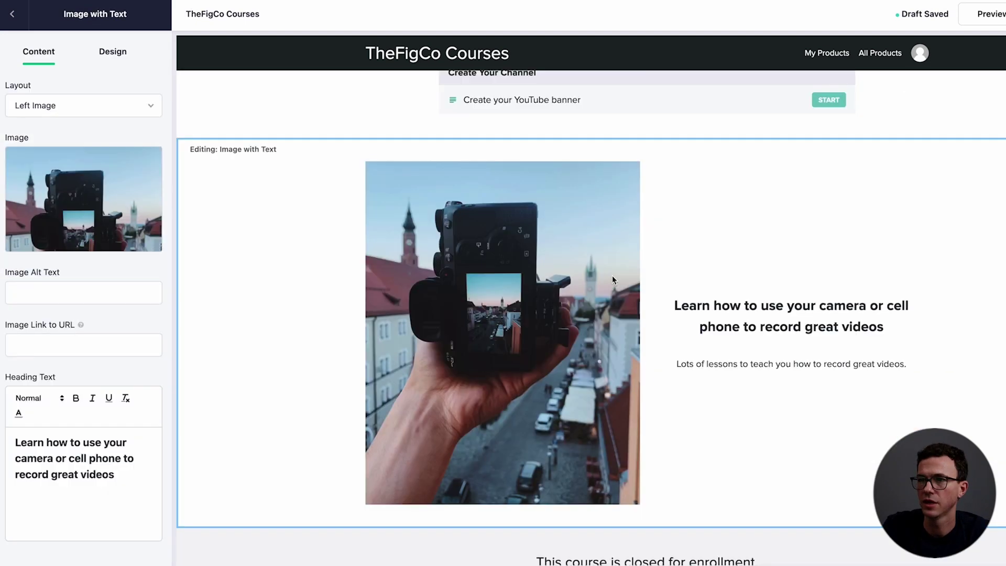
- Review the sales page from the image grid through the curriculum to the pricing block and update the live page
{"action": "scroll", "coordinate": [613, 281], "scroll_direction": "up", "scroll_amount": 7}
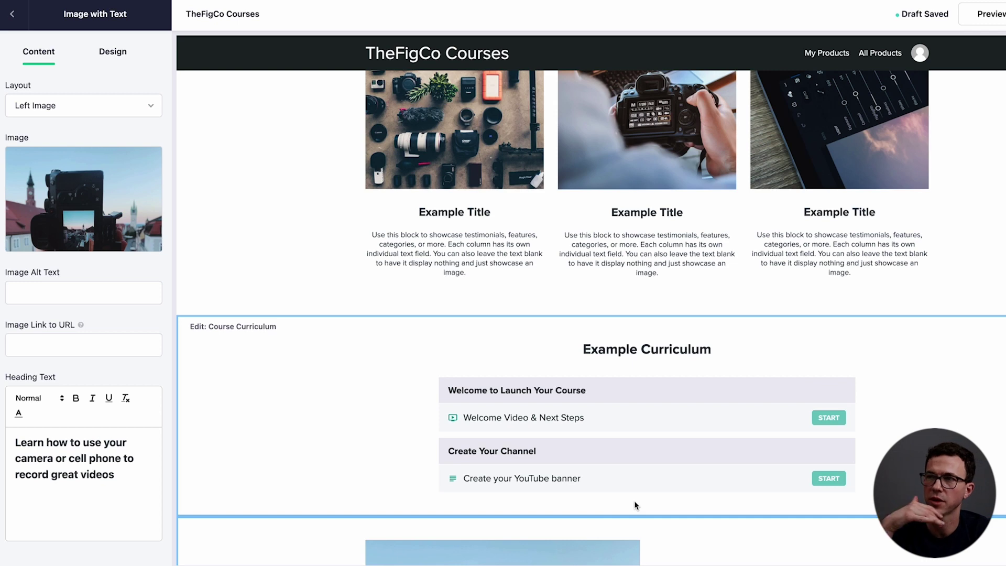
{"action": "scroll", "coordinate": [638, 498], "scroll_direction": "down", "scroll_amount": 10}
{"action": "left_click", "coordinate": [647, 429]}
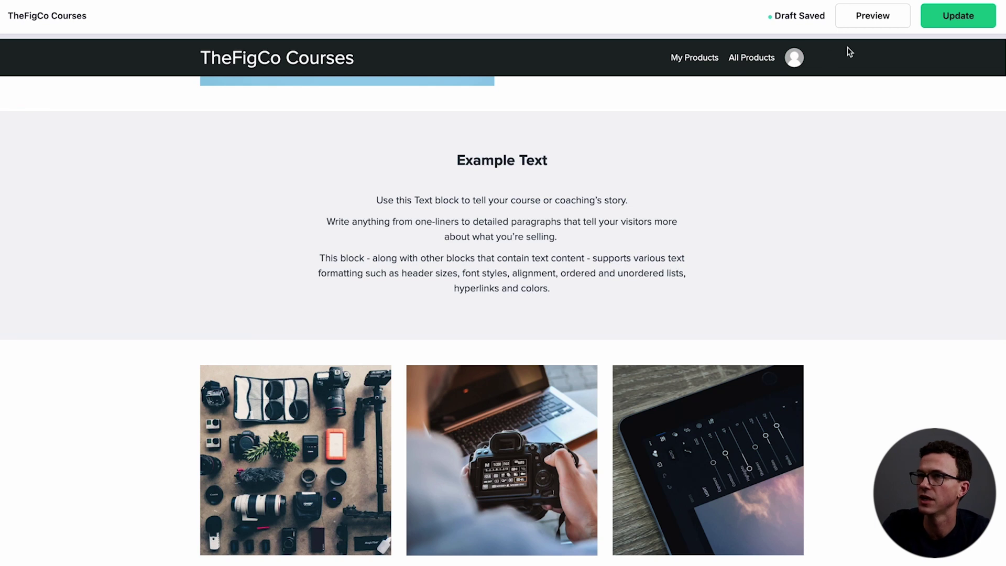
{"action": "left_click", "coordinate": [958, 16]}
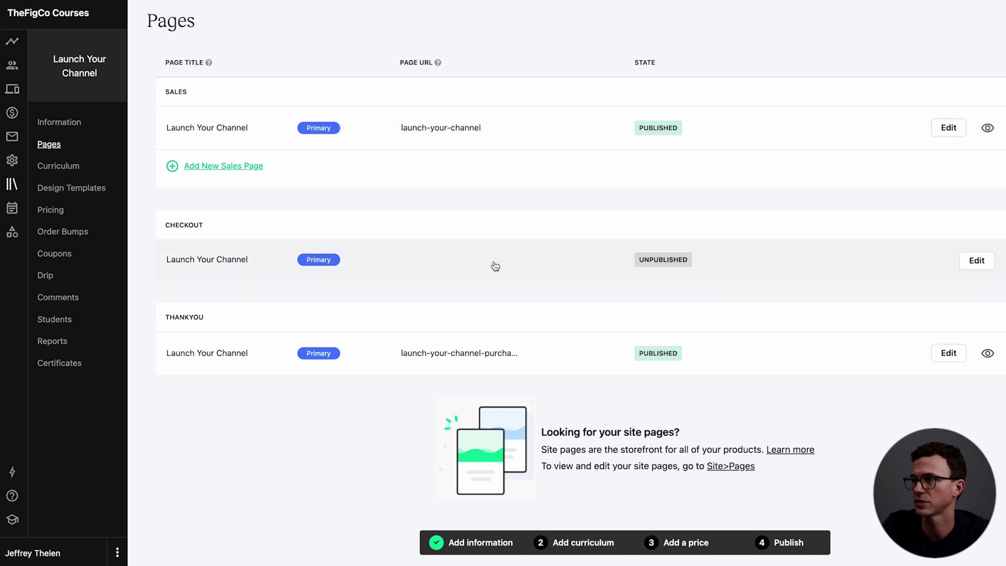
- Edit the course's checkout page and choose the round blue 30-day money-back satisfaction badge as the course guarantee
{"action": "left_click", "coordinate": [977, 261]}
{"action": "scroll", "coordinate": [263, 290], "scroll_direction": "down", "scroll_amount": 4}
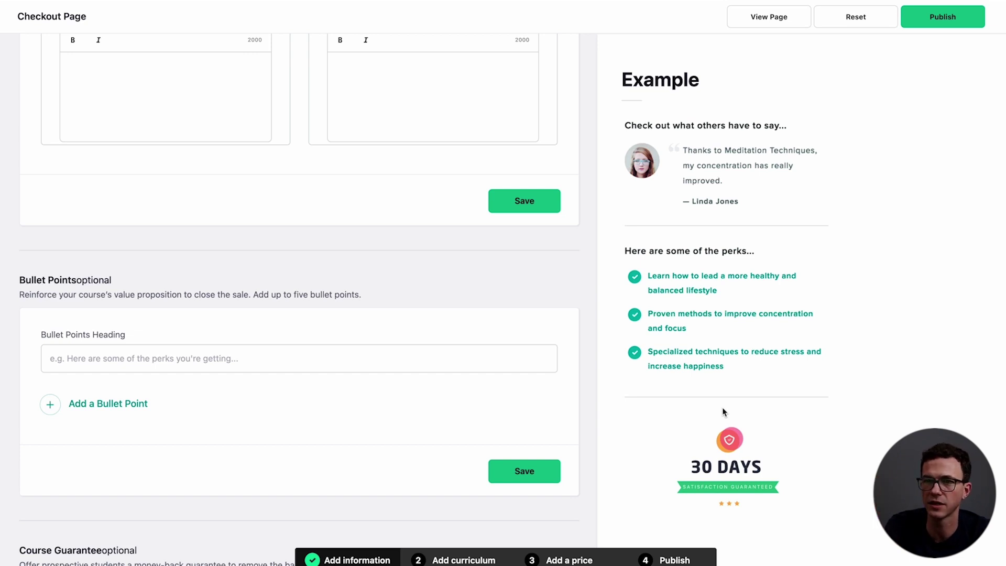
{"action": "scroll", "coordinate": [517, 348], "scroll_direction": "down", "scroll_amount": 10}
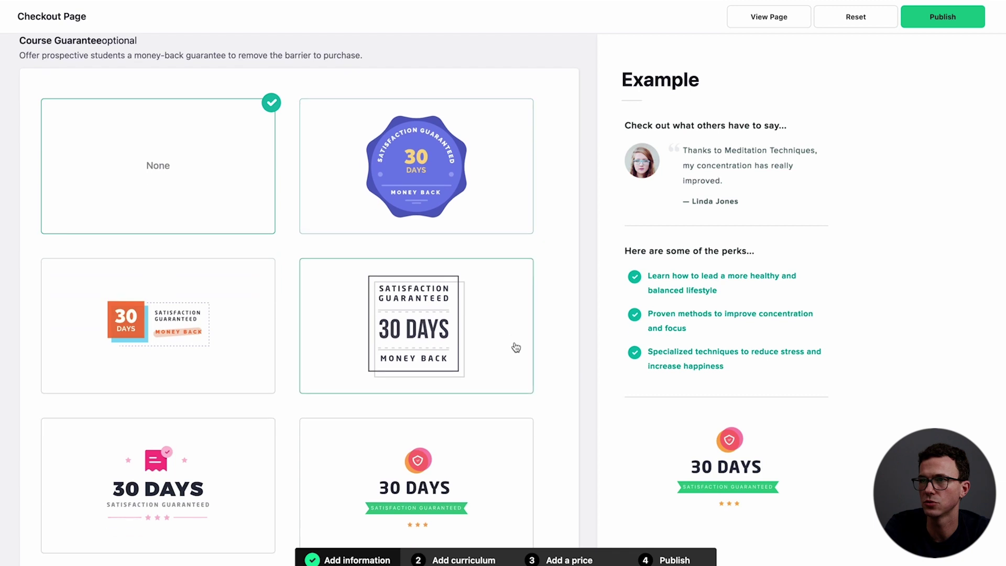
{"action": "left_click", "coordinate": [406, 148]}
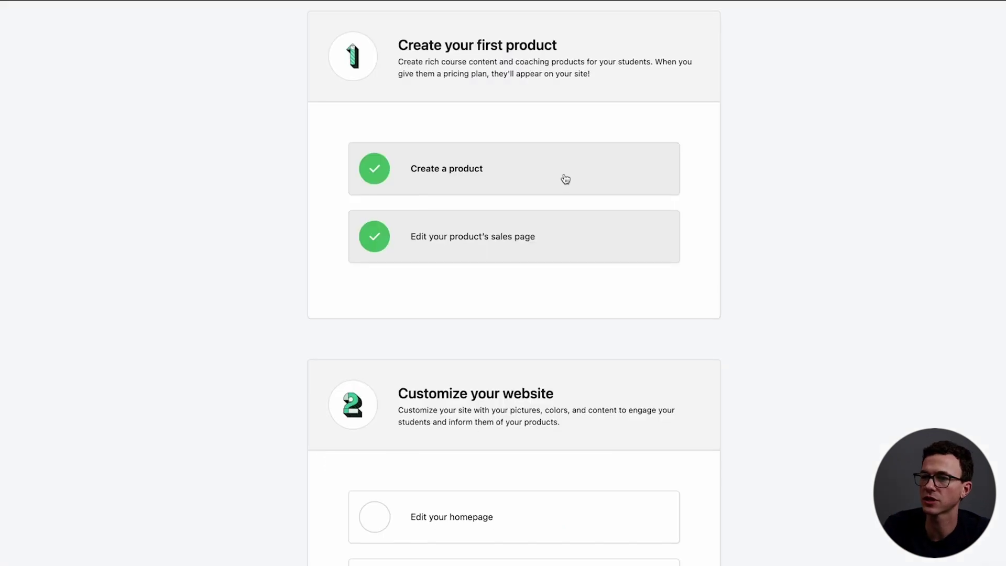
- Open the school homepage for editing from the dashboard's website customization checklist
{"action": "scroll", "coordinate": [565, 179], "scroll_direction": "up", "scroll_amount": 4}
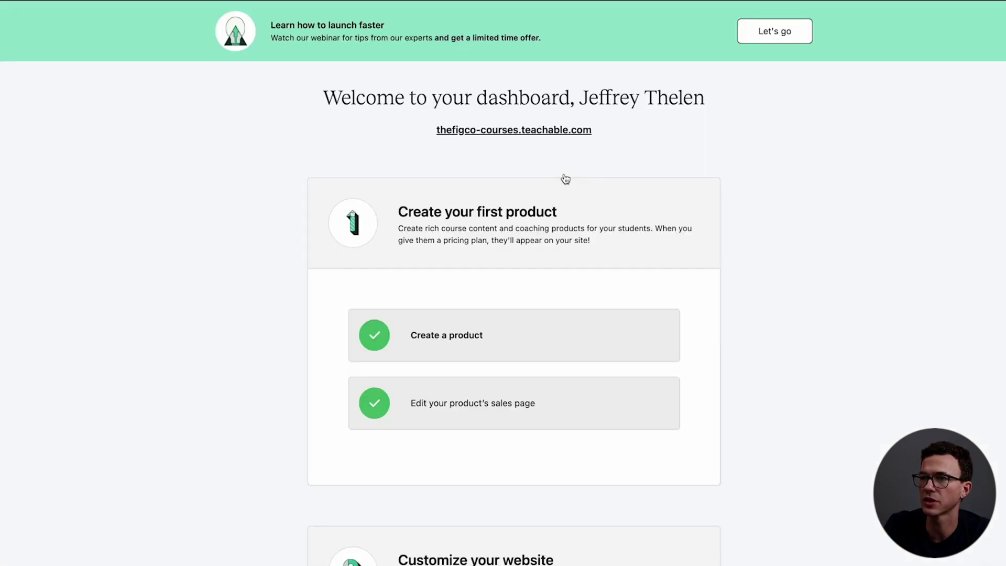
{"action": "scroll", "coordinate": [579, 218], "scroll_direction": "down", "scroll_amount": 3}
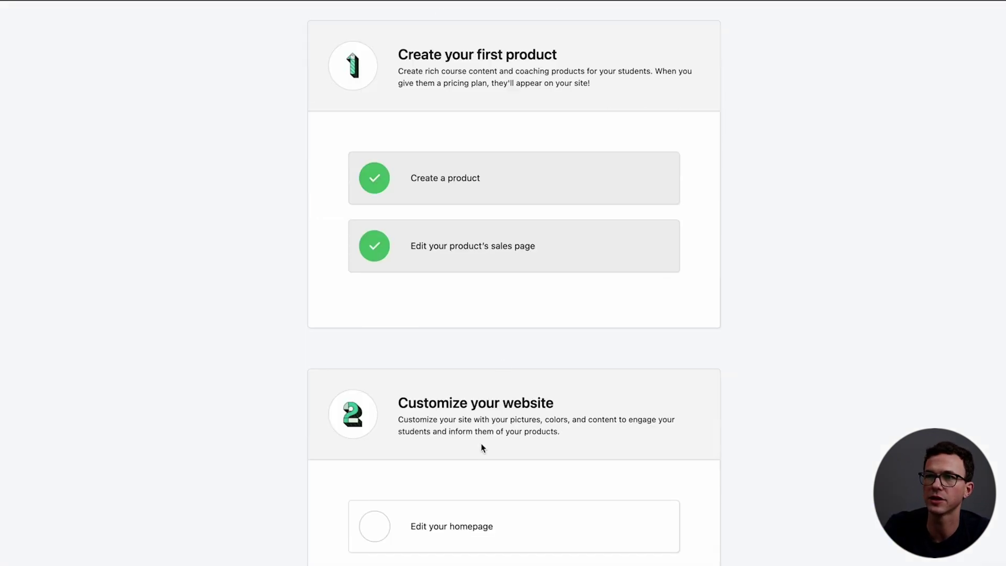
{"action": "left_click", "coordinate": [456, 526]}
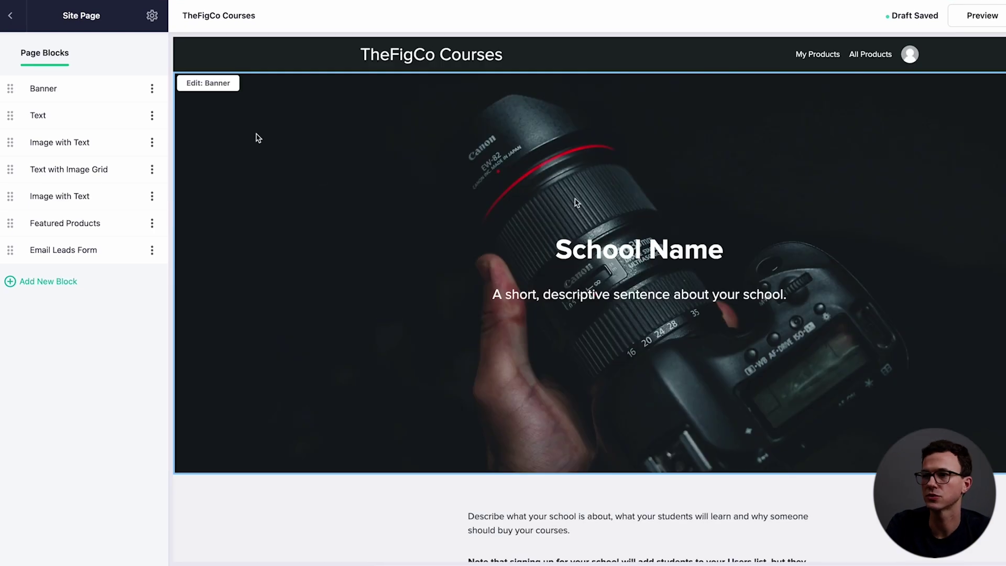
- Set the homepage banner's heading to "My school rocks" and its subtitle to "YouTube, Instagram and TikTok", add a button, and leave the page editor
{"action": "scroll", "coordinate": [629, 307], "scroll_direction": "down", "scroll_amount": 15}
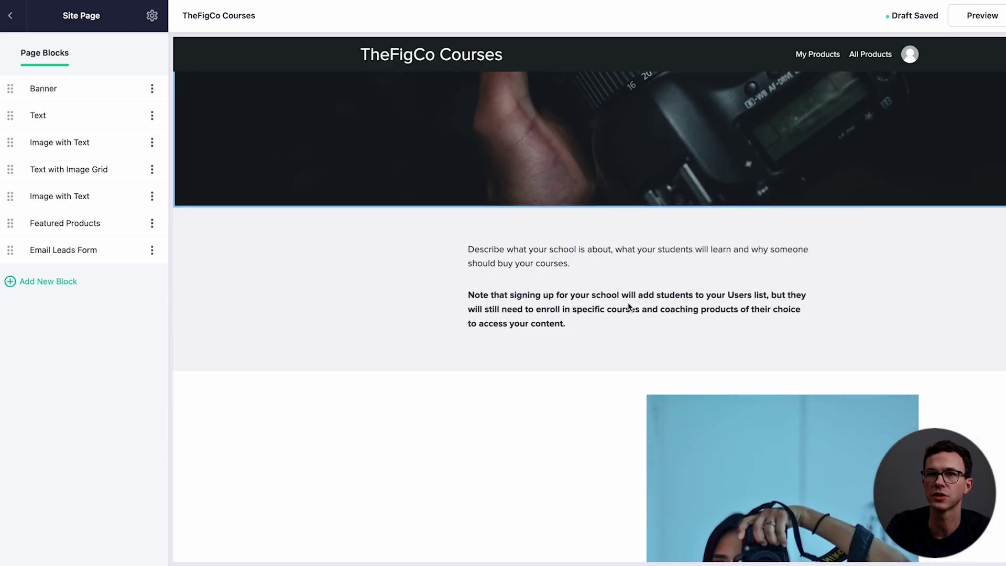
{"action": "scroll", "coordinate": [586, 220], "scroll_direction": "up", "scroll_amount": 3}
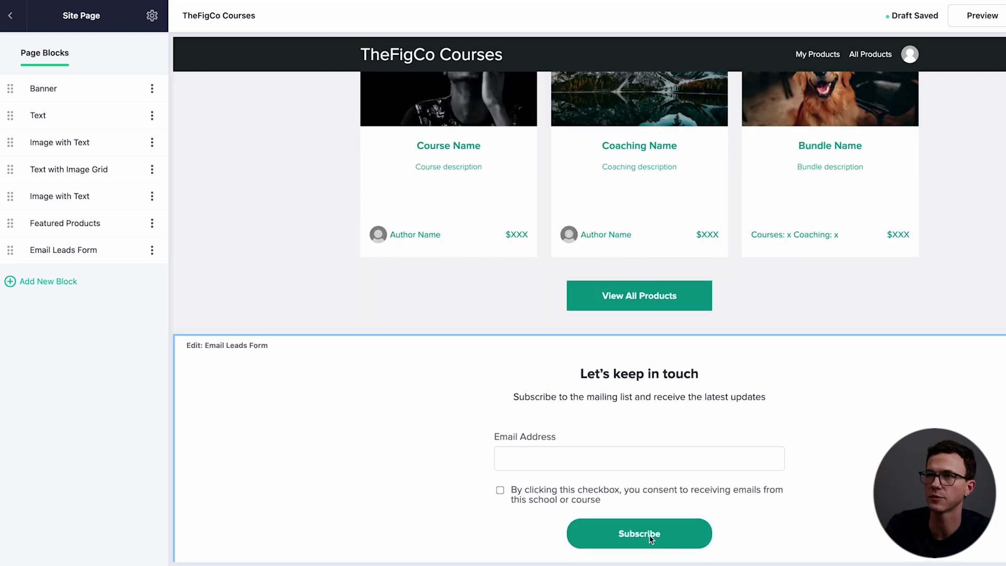
{"action": "scroll", "coordinate": [649, 538], "scroll_direction": "up", "scroll_amount": 10}
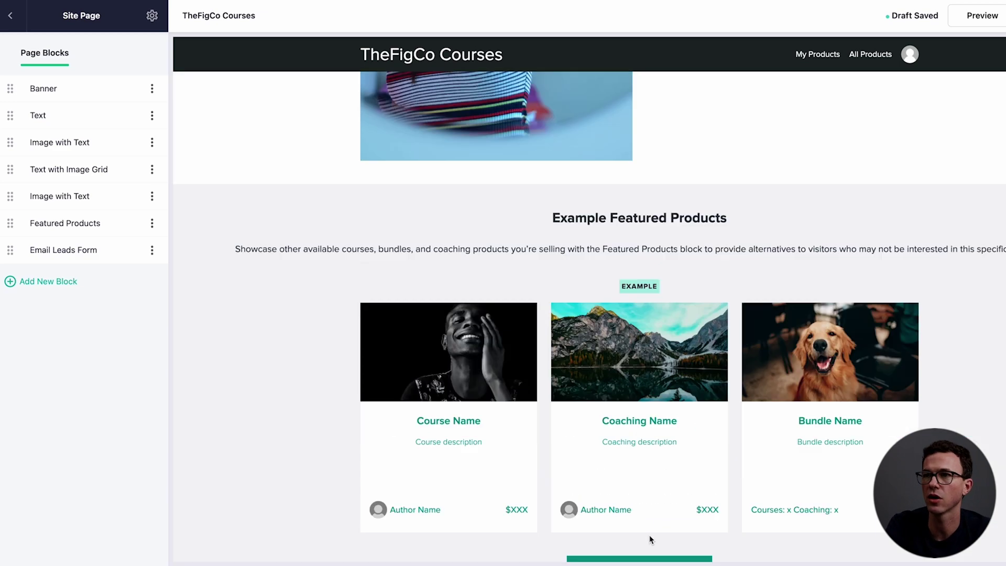
{"action": "scroll", "coordinate": [429, 359], "scroll_direction": "up", "scroll_amount": 15}
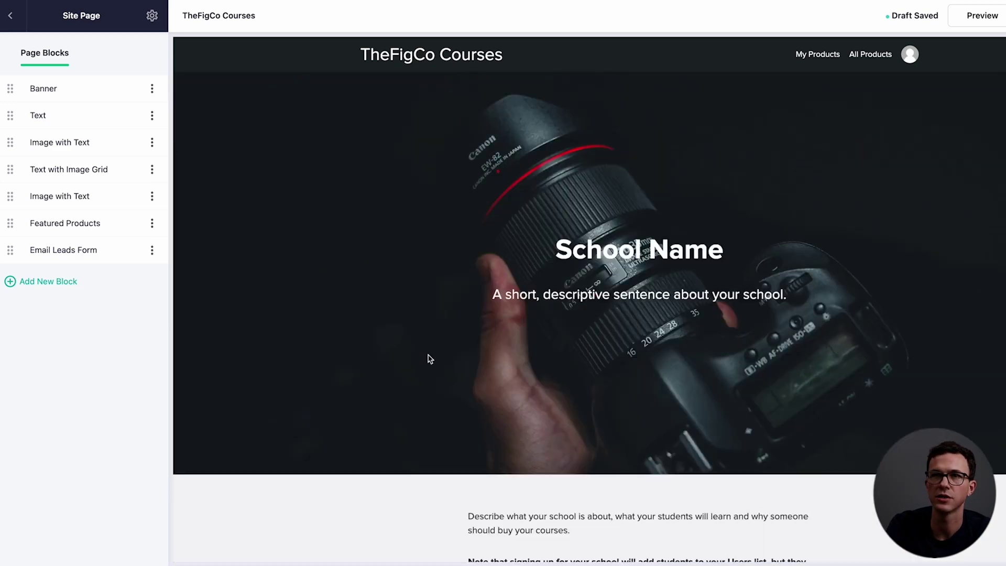
{"action": "left_click", "coordinate": [218, 87]}
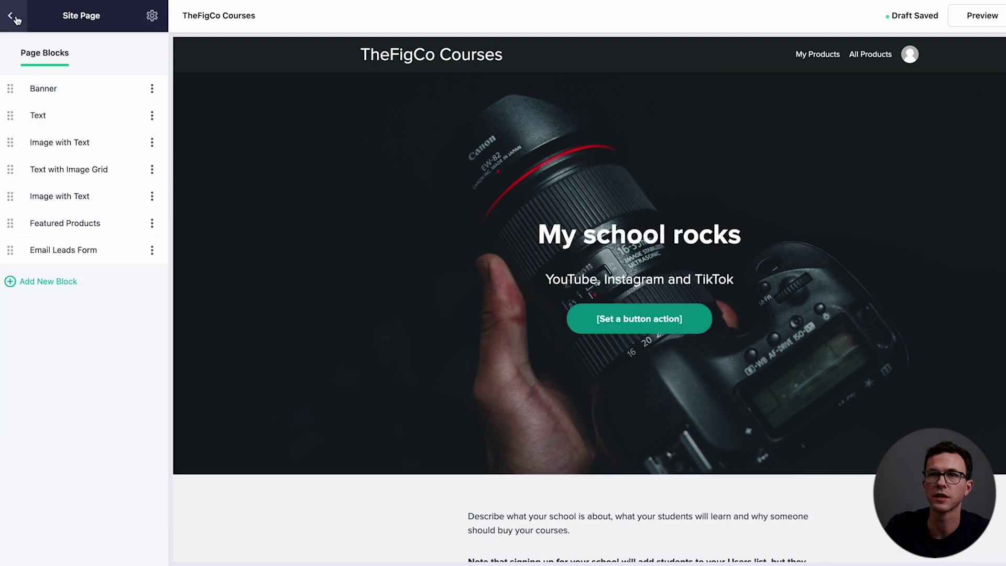
{"action": "left_click", "coordinate": [12, 18]}
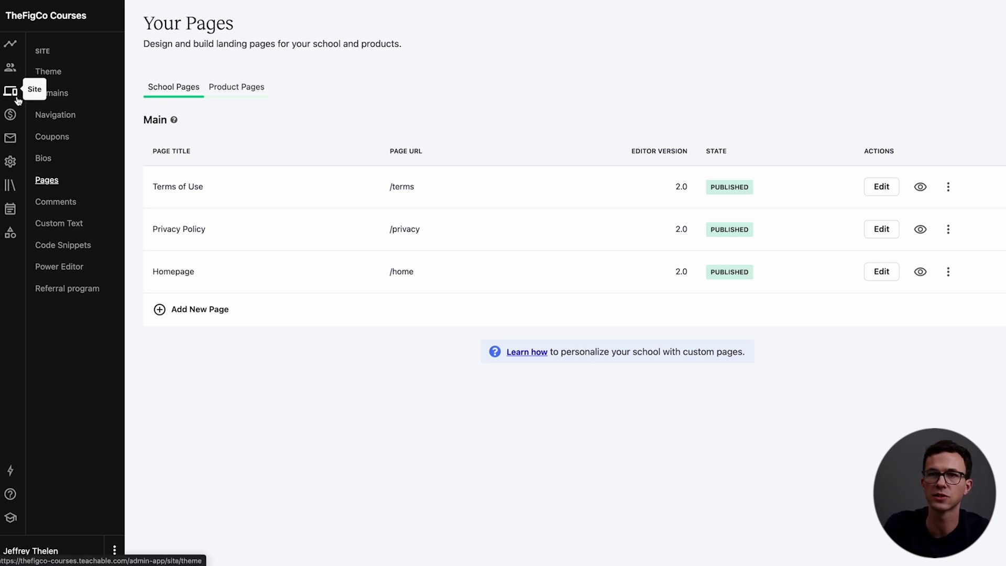
- Open the site's theme settings and change the school-wide typography from the font list to OpenSans
{"action": "left_click", "coordinate": [56, 73]}
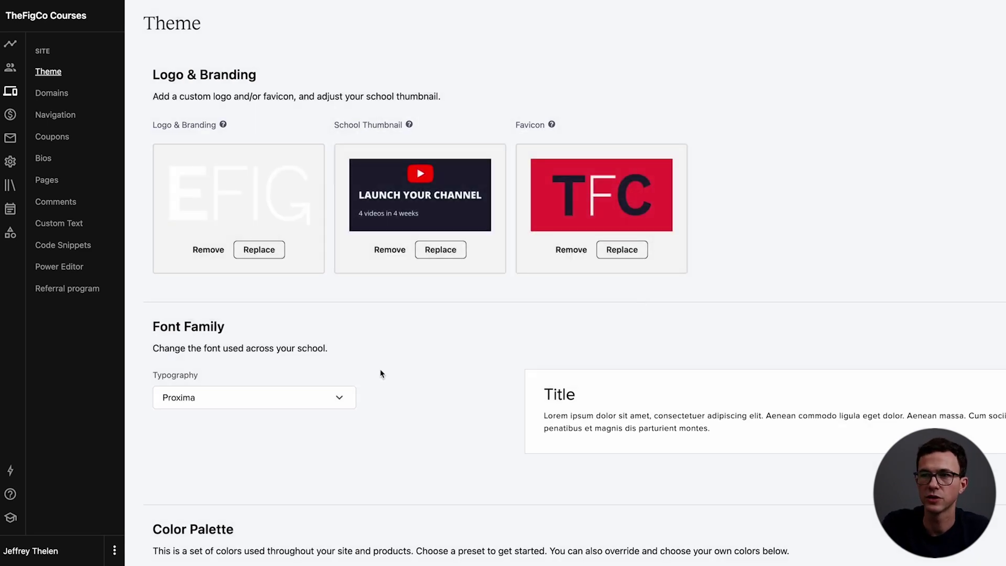
{"action": "left_click", "coordinate": [310, 395]}
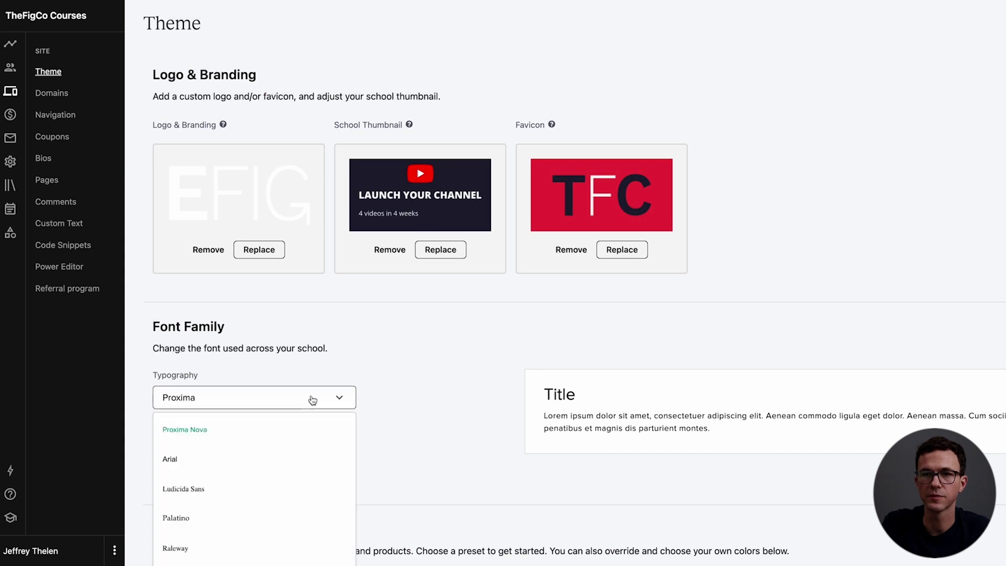
{"action": "scroll", "coordinate": [277, 481], "scroll_direction": "down", "scroll_amount": 2}
{"action": "left_click", "coordinate": [278, 517]}
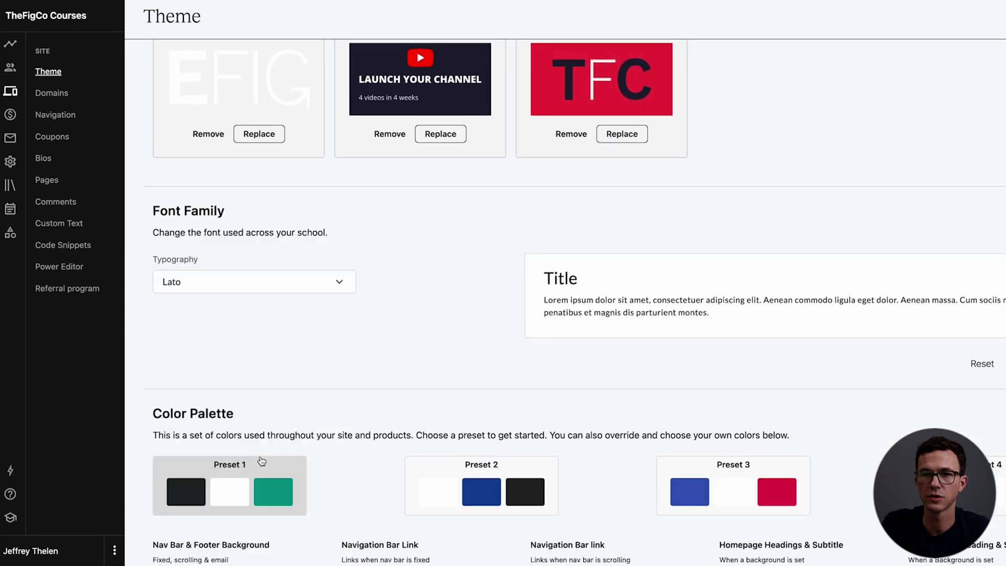
- Apply Preset 4 to the site's color palette
{"action": "scroll", "coordinate": [283, 396], "scroll_direction": "down", "scroll_amount": 5}
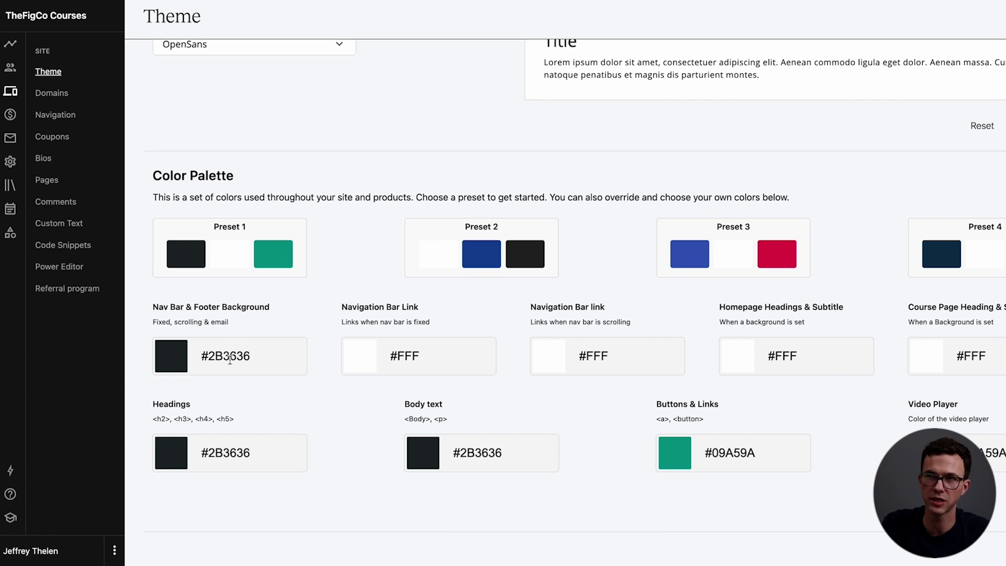
{"action": "left_click_drag", "start_coordinate": [235, 357], "coordinate": [282, 357]}
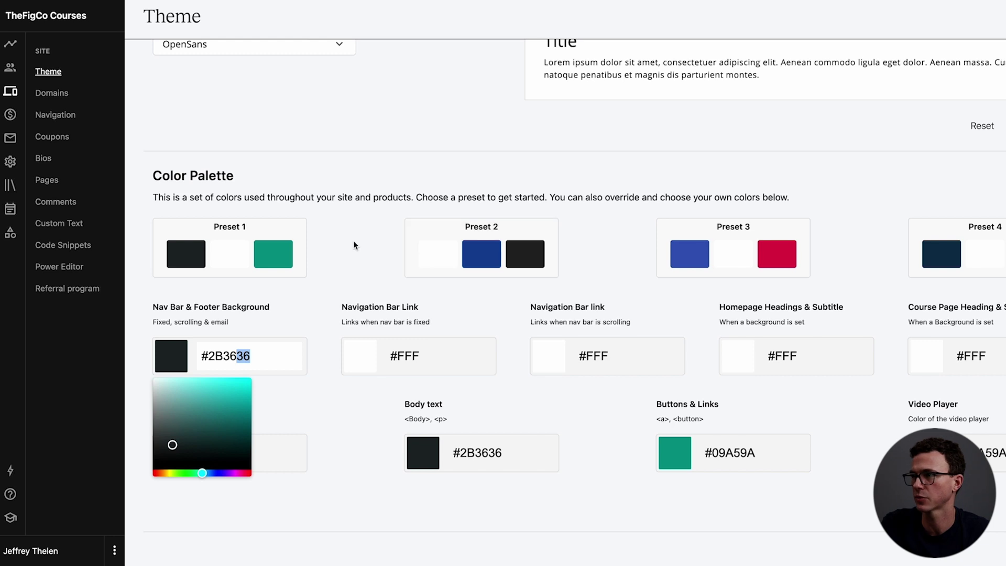
{"action": "left_click", "coordinate": [980, 242]}
- Look through the Domains and Coupons settings of the site and open the existing author bio for editing
{"action": "left_click", "coordinate": [52, 93]}
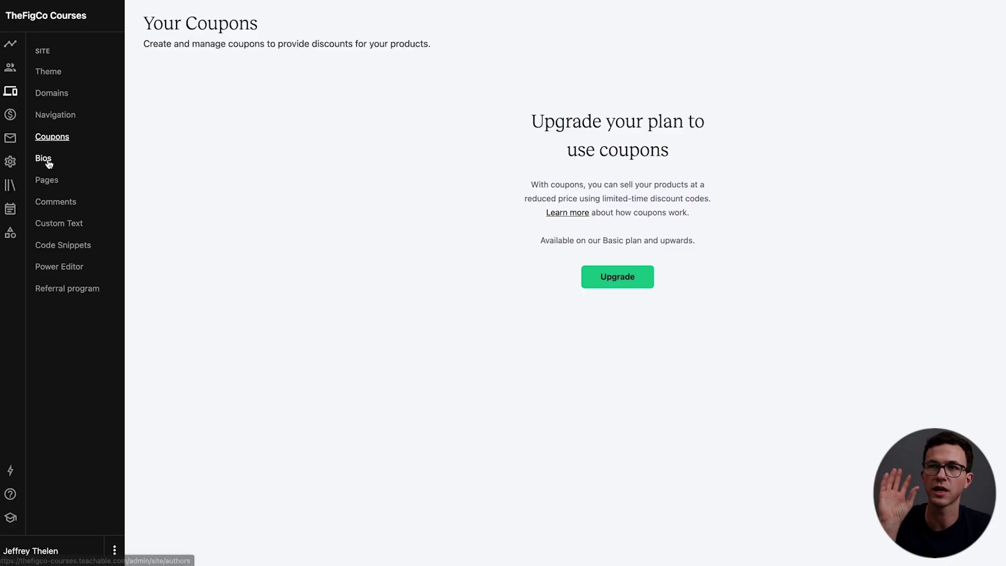
{"action": "left_click", "coordinate": [46, 158]}
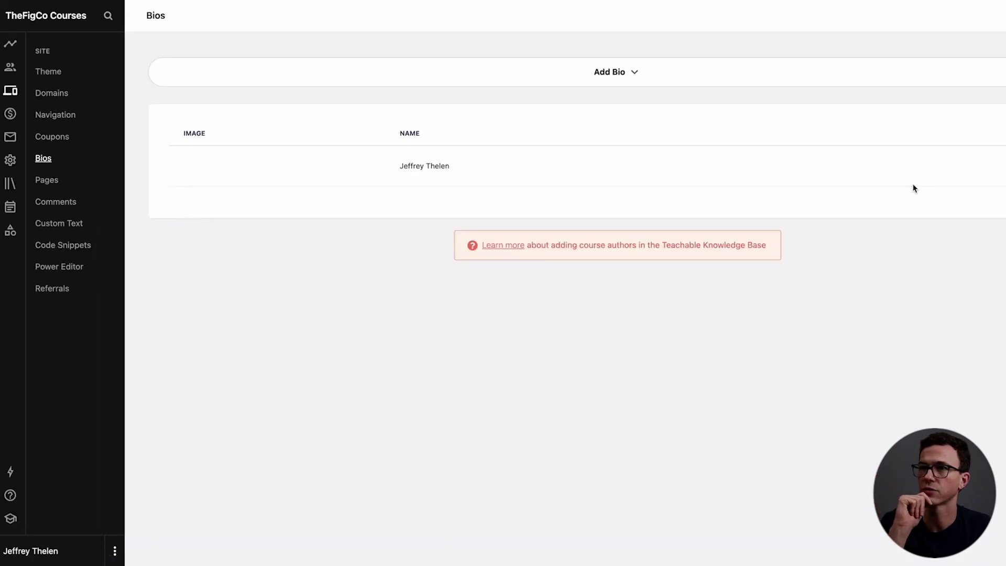
{"action": "left_click", "coordinate": [1002, 192]}
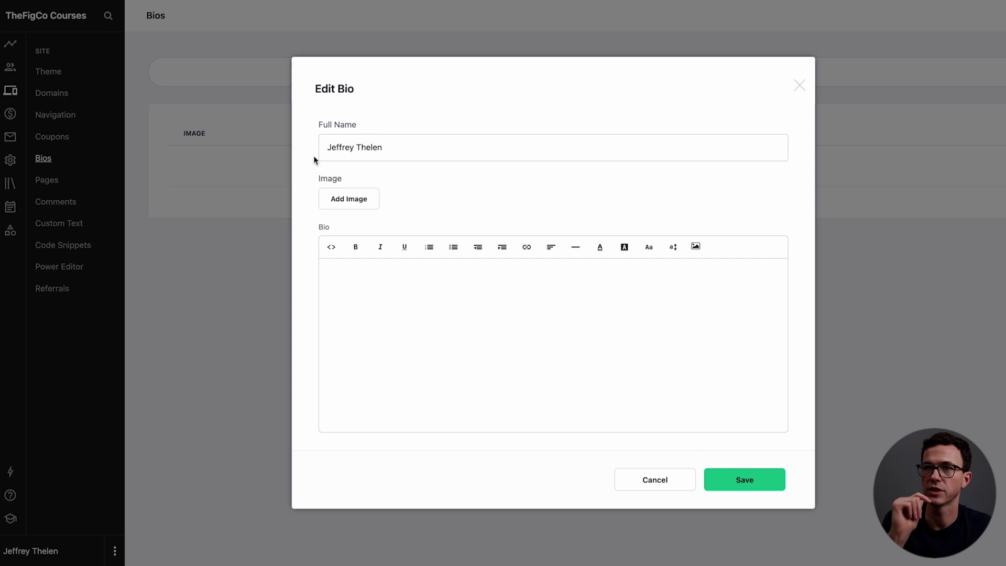
- Add a profile picture from the computer to the author bio, cropping off part of its left side before uploading it
{"action": "left_click", "coordinate": [343, 202]}
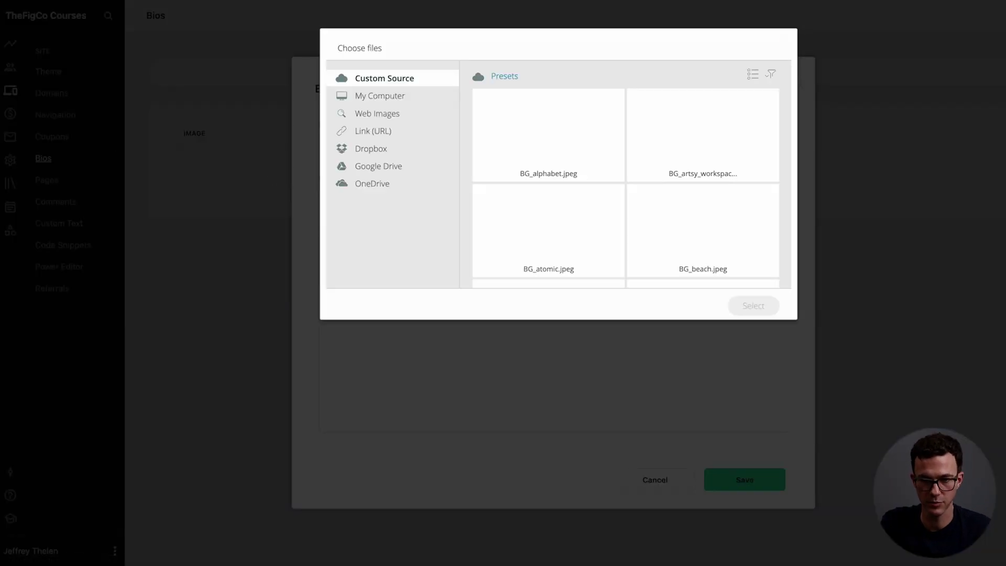
{"action": "left_click", "coordinate": [382, 96]}
{"action": "left_click_drag", "start_coordinate": [3, 235], "coordinate": [586, 193]}
{"action": "left_click", "coordinate": [739, 181]}
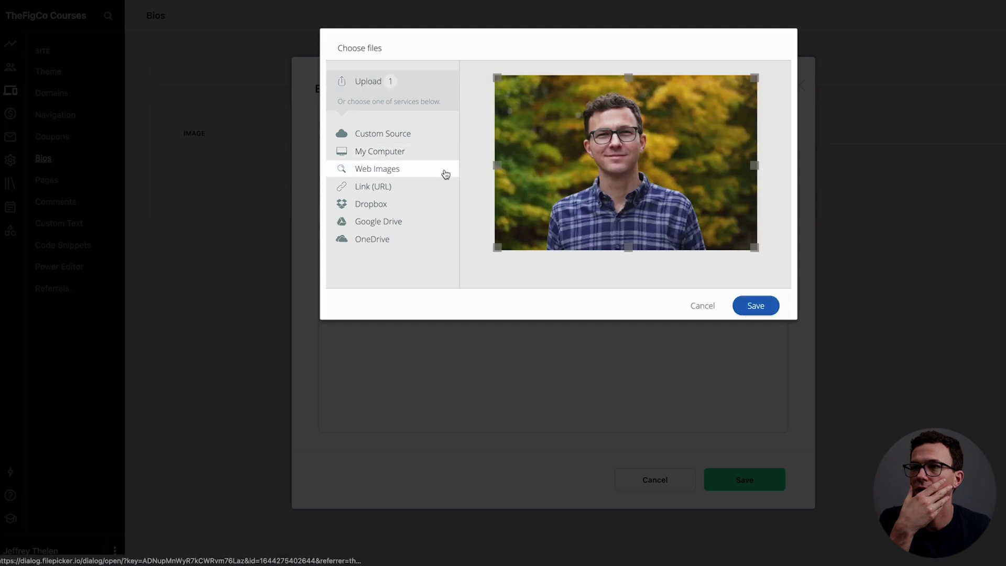
{"action": "left_click_drag", "start_coordinate": [498, 165], "coordinate": [542, 165]}
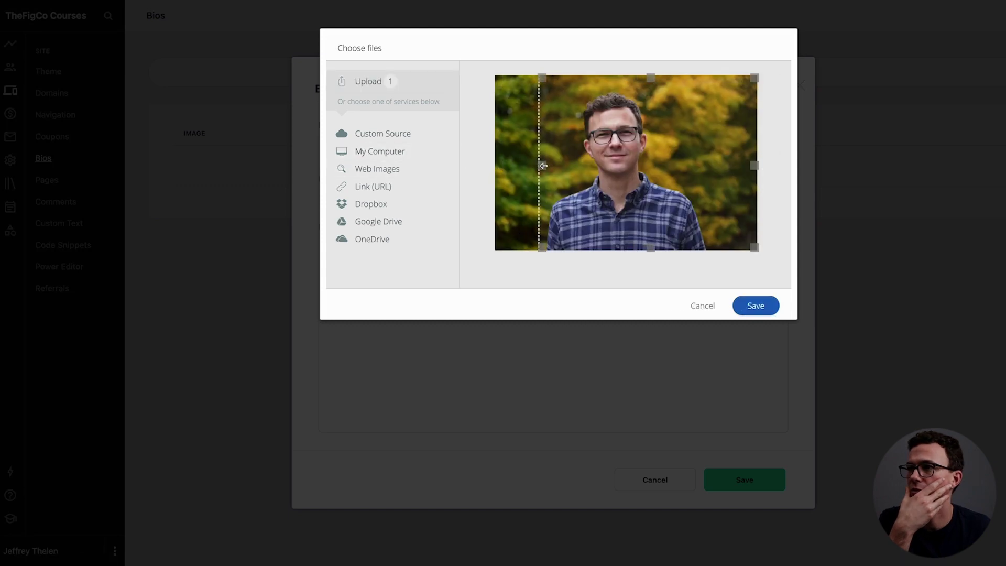
{"action": "left_click", "coordinate": [758, 306]}
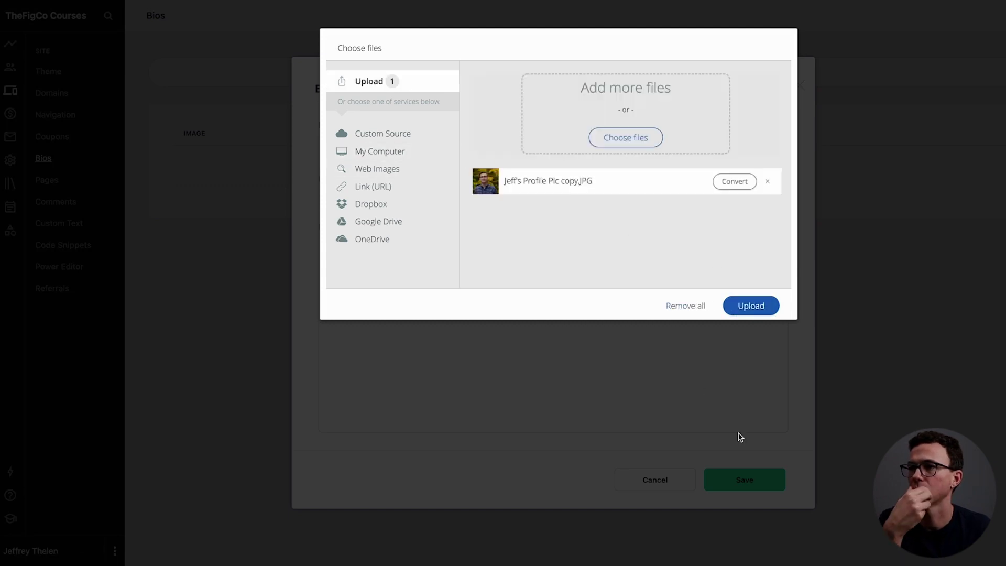
{"action": "left_click", "coordinate": [755, 305]}
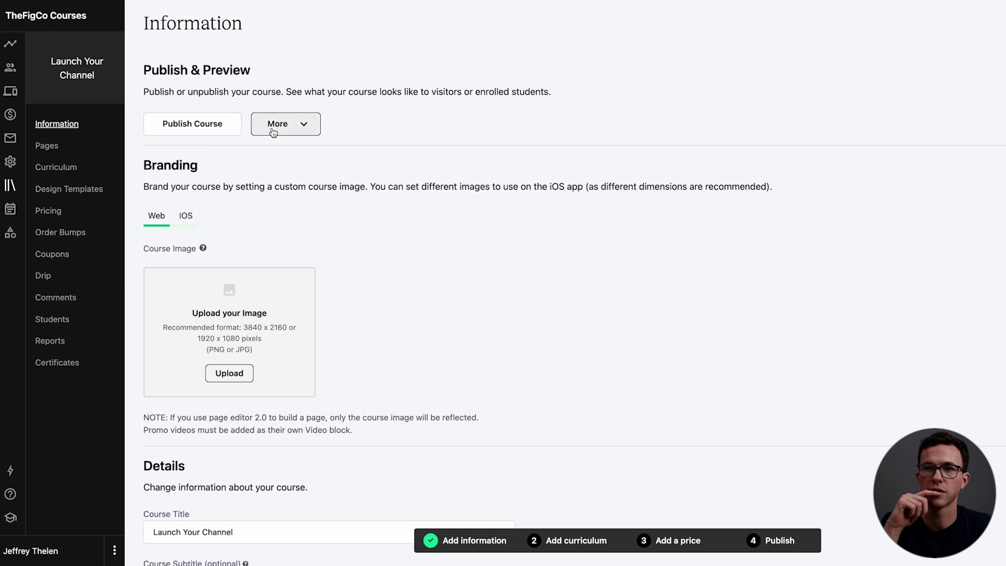
- Upload the "Launch Your Channel" image as the course's web image and review the remaining course information
{"action": "left_click", "coordinate": [235, 376]}
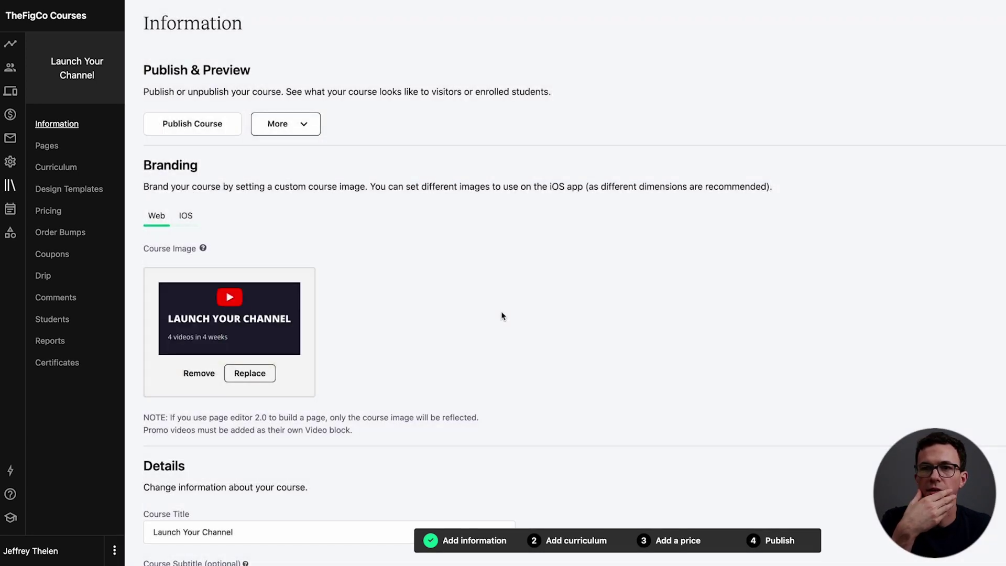
{"action": "scroll", "coordinate": [502, 316], "scroll_direction": "down", "scroll_amount": 4}
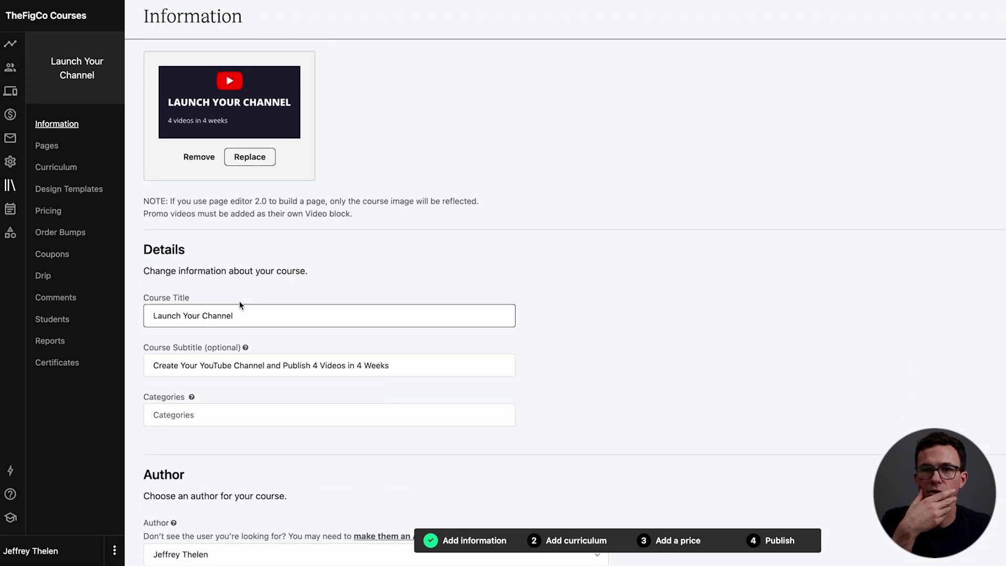
{"action": "scroll", "coordinate": [386, 390], "scroll_direction": "down", "scroll_amount": 3}
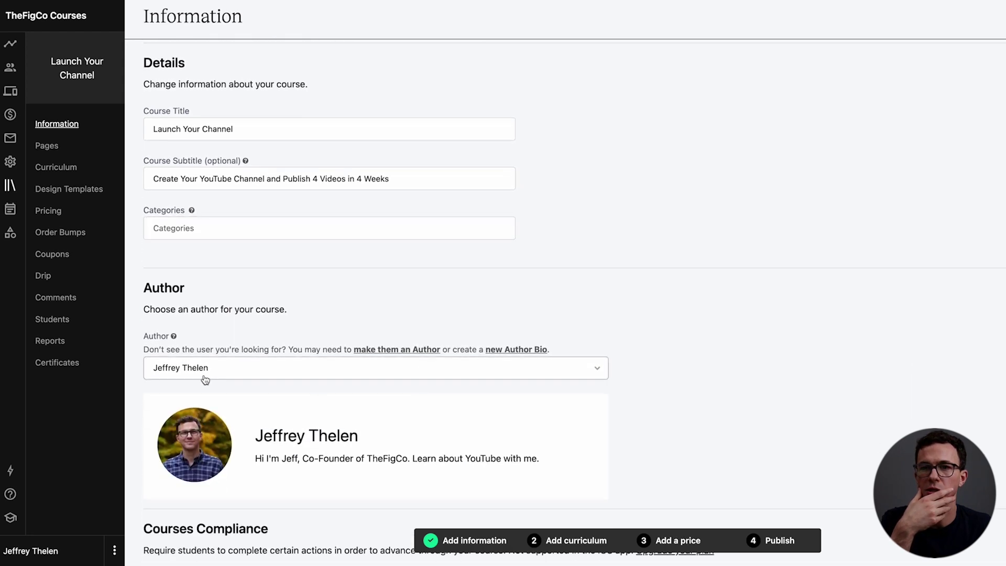
{"action": "scroll", "coordinate": [388, 439], "scroll_direction": "down", "scroll_amount": 6}
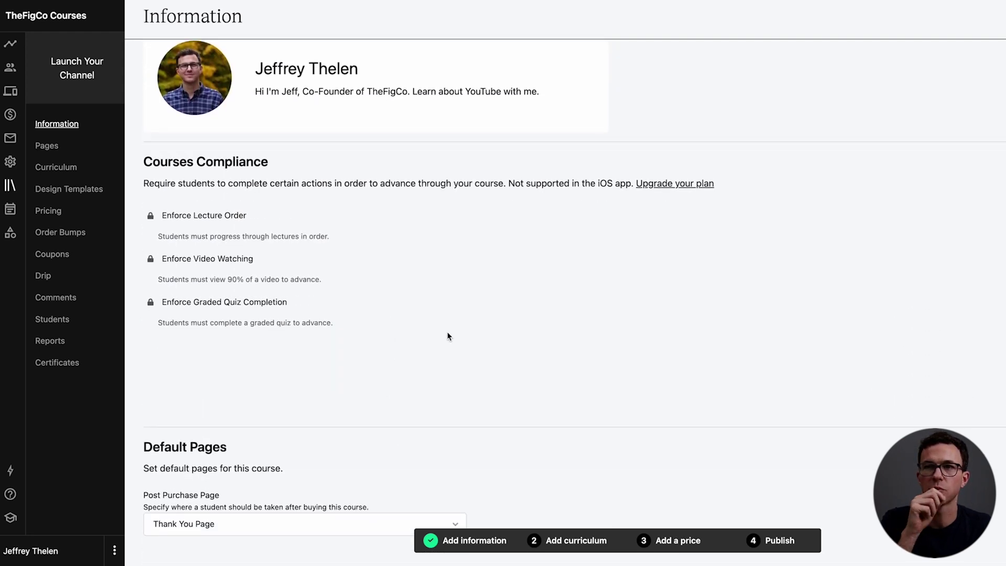
{"action": "scroll", "coordinate": [448, 334], "scroll_direction": "down", "scroll_amount": 2}
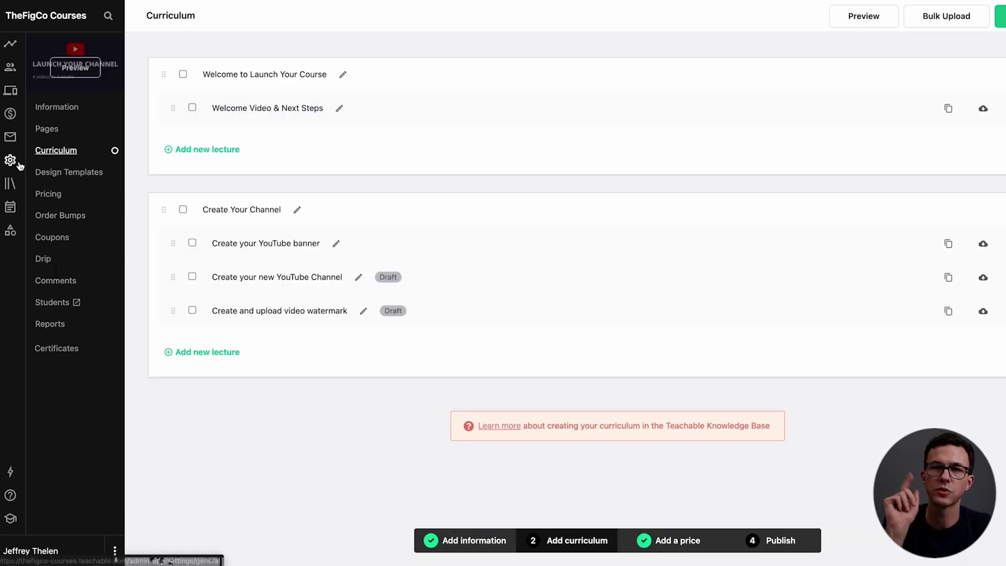
- Set the school's business name to TheFigCo LLC in the general settings and enable Teachable accounts for log-in and sign-up
{"action": "left_click", "coordinate": [10, 159]}
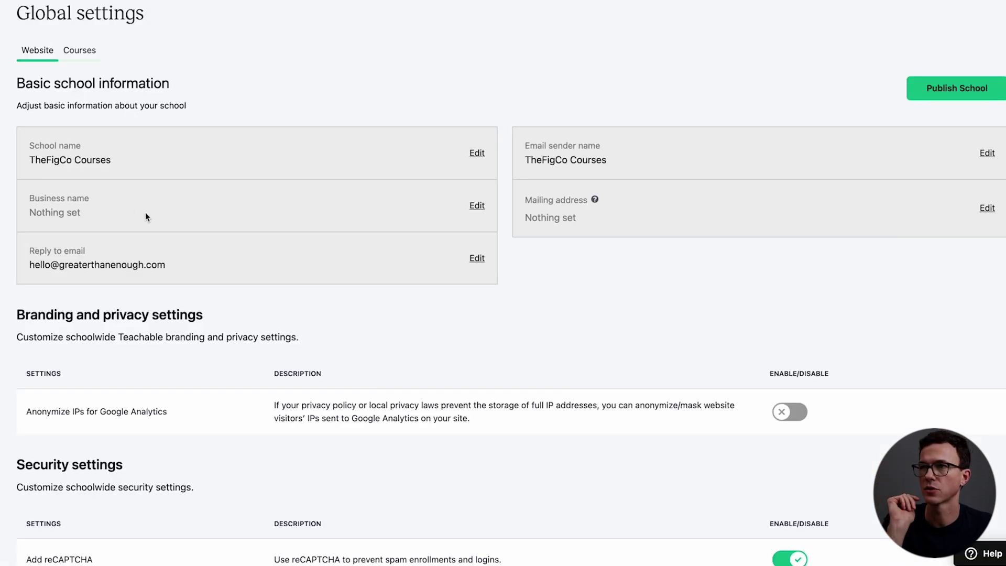
{"action": "left_click", "coordinate": [476, 206]}
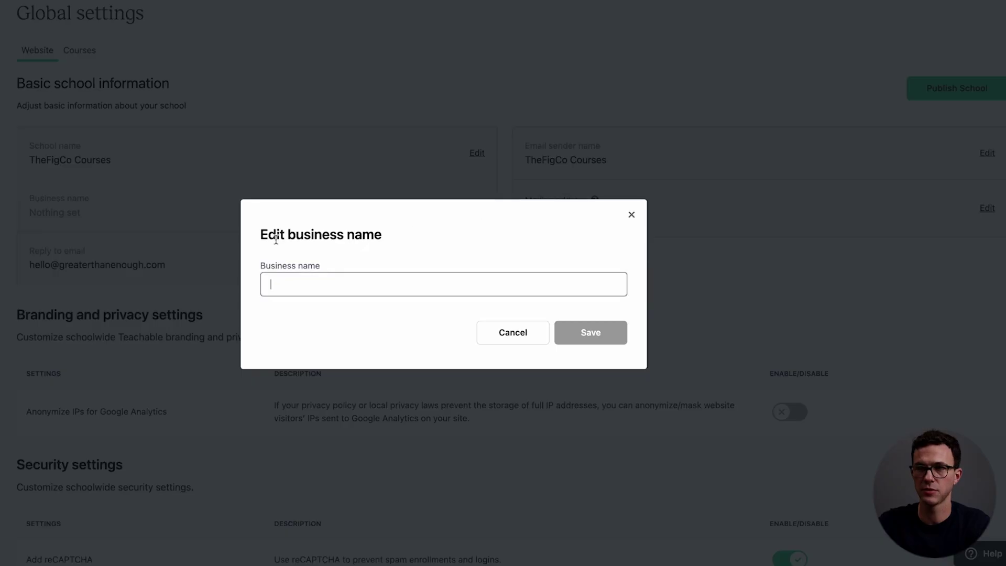
{"action": "type", "text": "Th"}
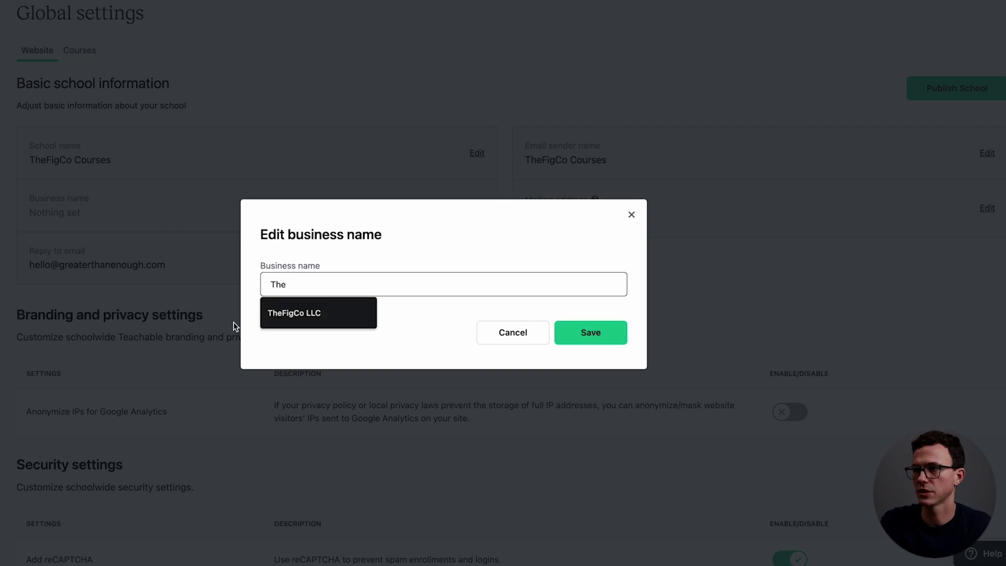
{"action": "type", "text": "e"}
{"action": "key", "text": "Down"}
{"action": "key", "text": "Return"}
{"action": "left_click", "coordinate": [592, 332]}
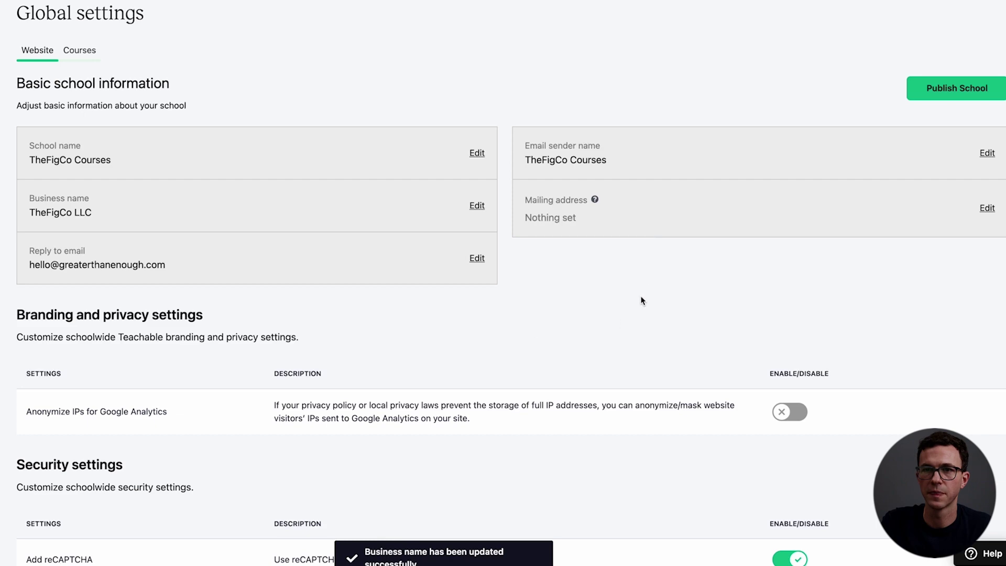
{"action": "scroll", "coordinate": [621, 323], "scroll_direction": "down", "scroll_amount": 5}
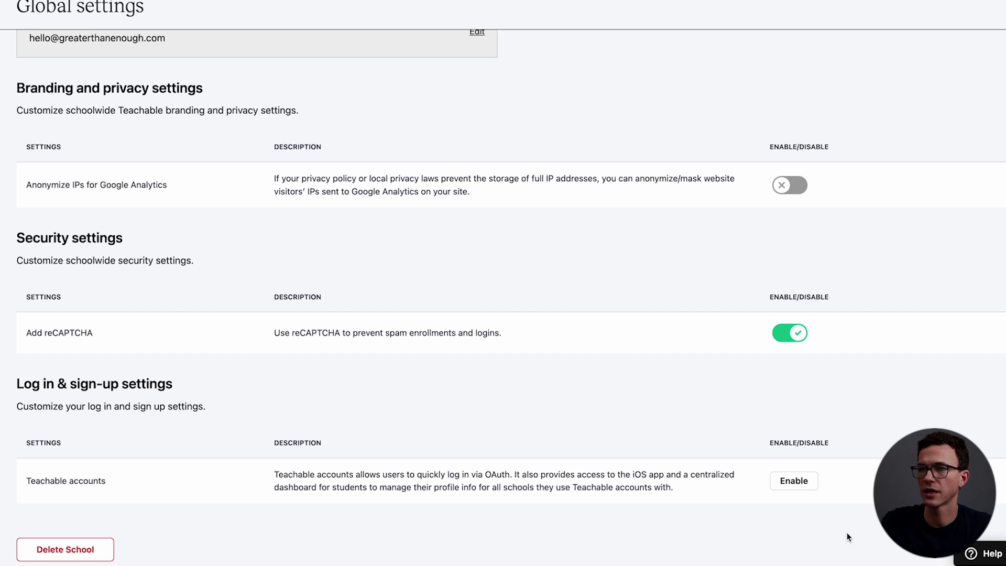
{"action": "left_click", "coordinate": [792, 481]}
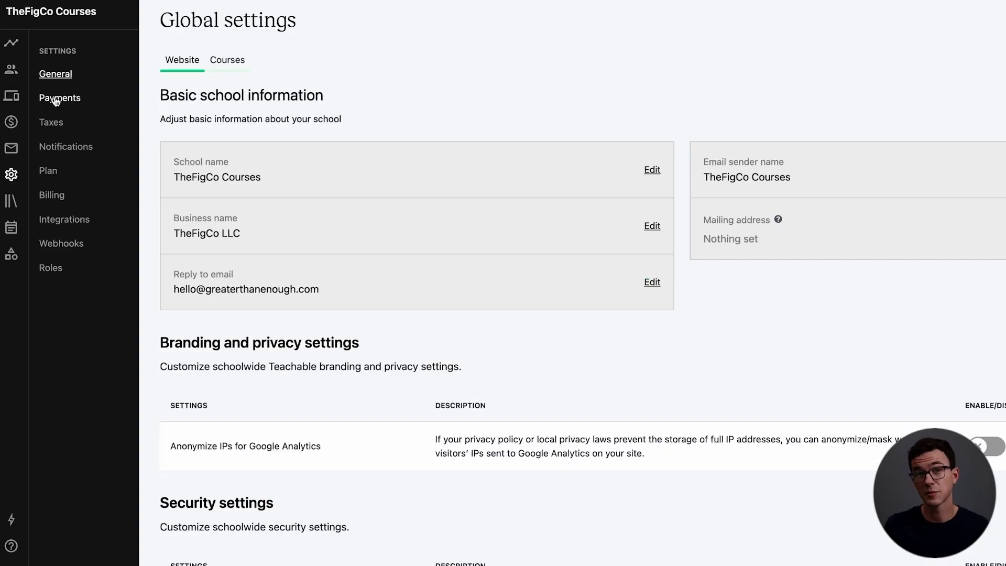
- Begin the payment gateway setup in the Payments settings, choosing a country and continuing to the mobile phone entry
{"action": "left_click", "coordinate": [56, 99]}
{"action": "left_click", "coordinate": [433, 305]}
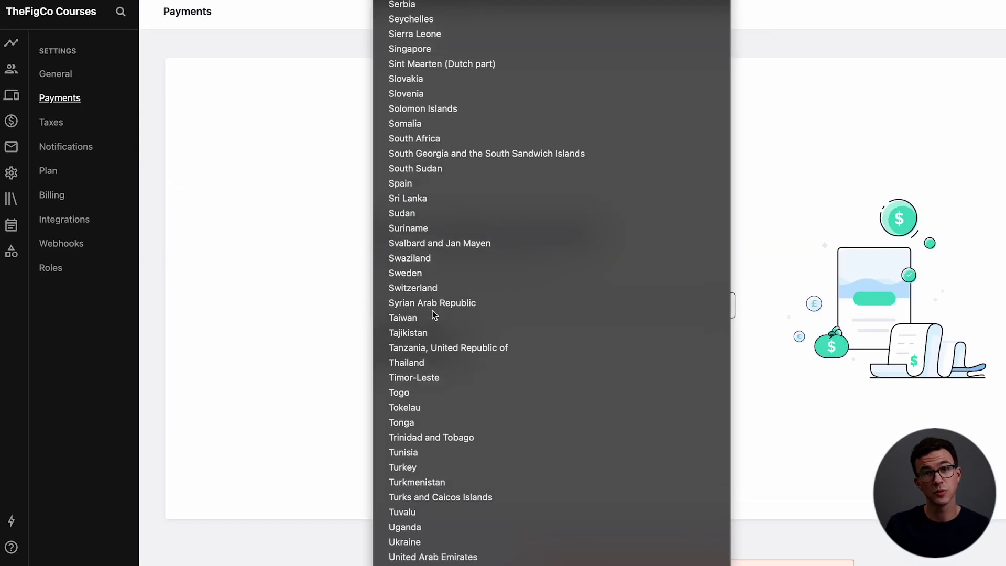
{"action": "left_click", "coordinate": [433, 310]}
{"action": "left_click", "coordinate": [434, 310]}
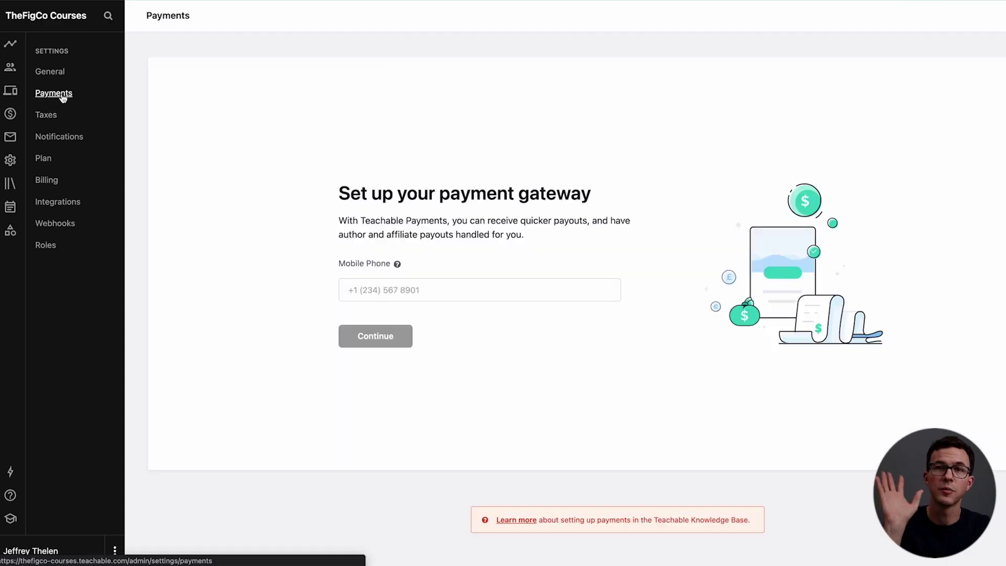
- Review the email notification settings and compare the monthly and annual Teachable plans
{"action": "left_click", "coordinate": [73, 138]}
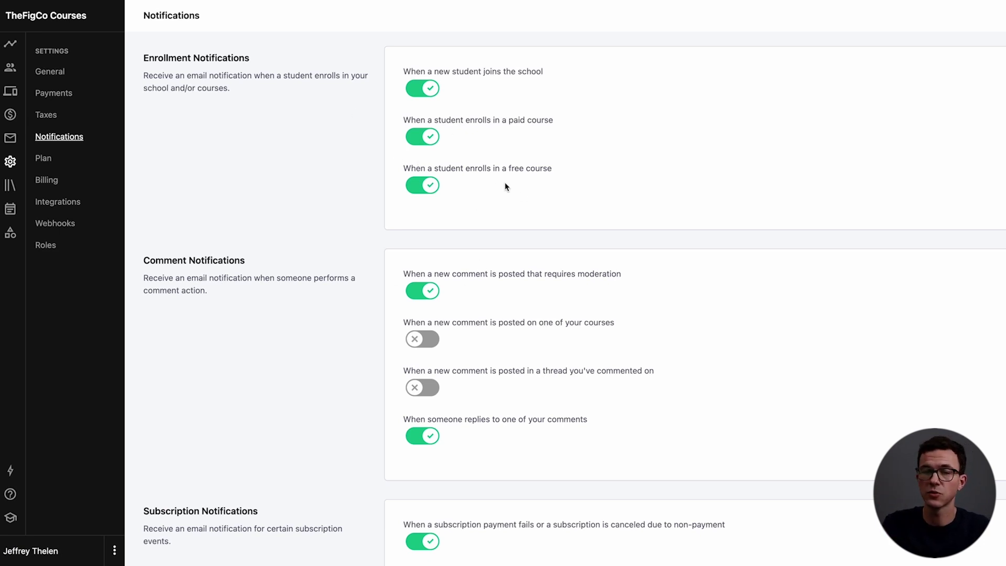
{"action": "scroll", "coordinate": [557, 259], "scroll_direction": "down", "scroll_amount": 2}
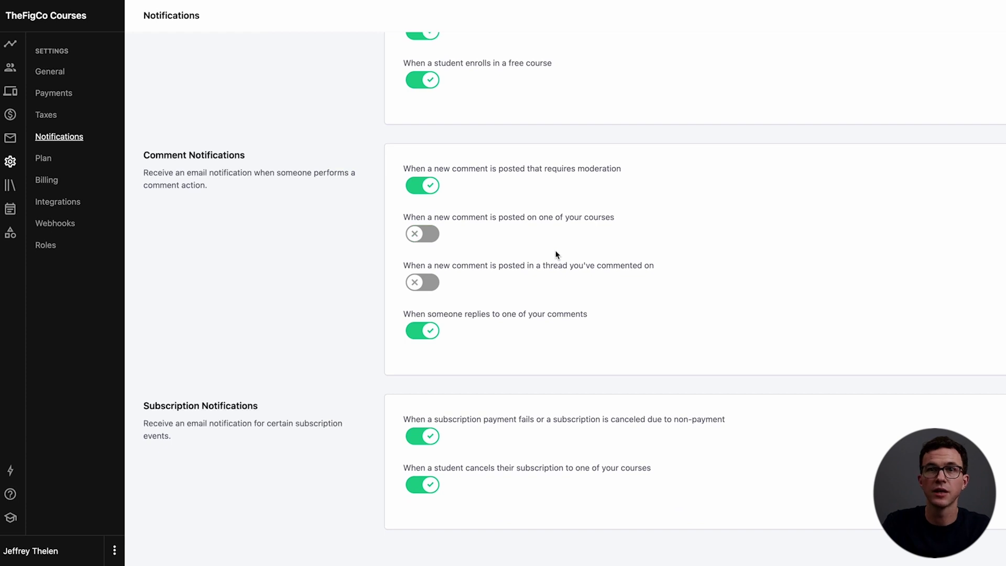
{"action": "scroll", "coordinate": [556, 255], "scroll_direction": "up", "scroll_amount": 2}
{"action": "left_click", "coordinate": [43, 158]}
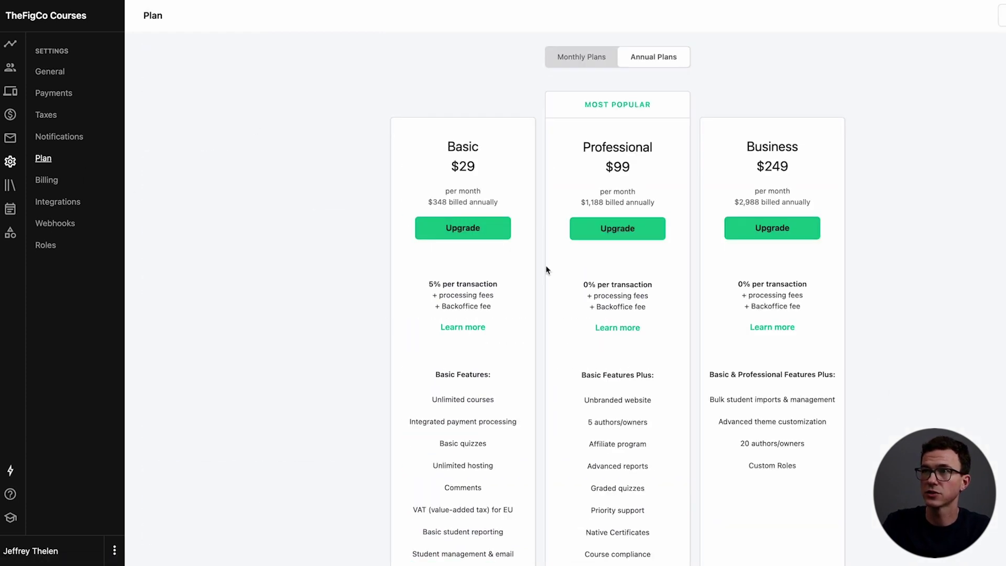
{"action": "left_click", "coordinate": [591, 58]}
{"action": "left_click", "coordinate": [660, 62]}
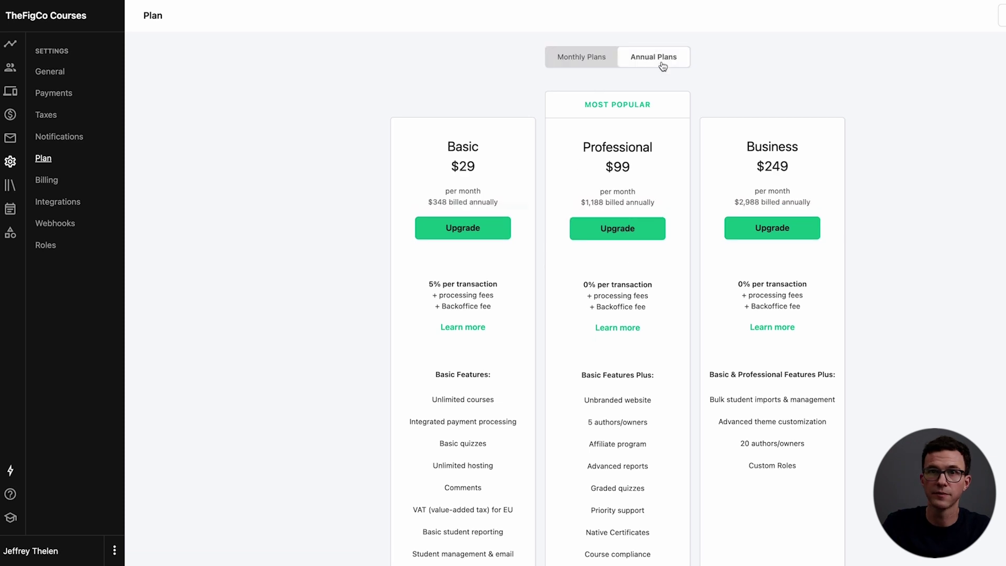
- Look through the Billing and Integrations settings and the school's student list
{"action": "left_click", "coordinate": [45, 185]}
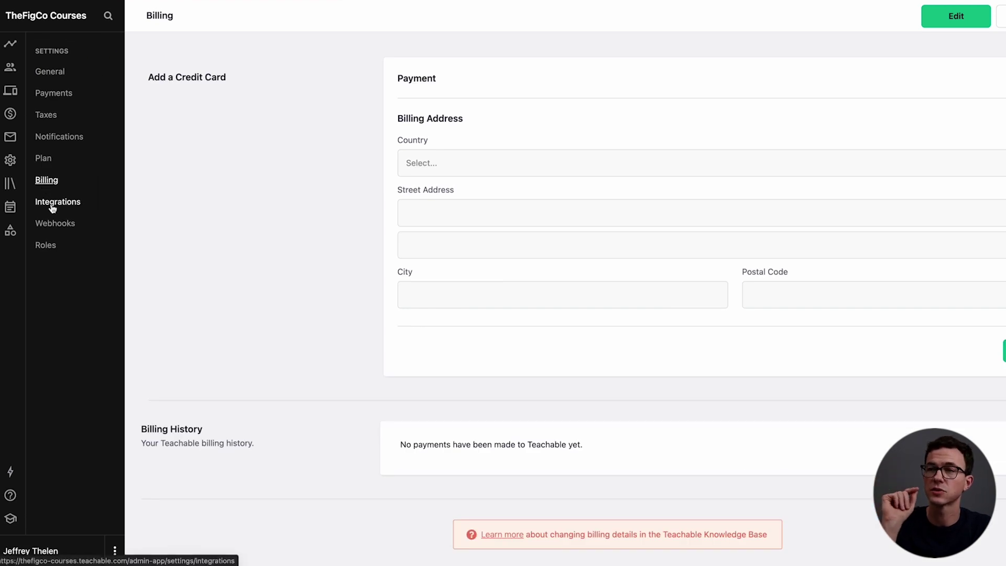
{"action": "left_click", "coordinate": [51, 208]}
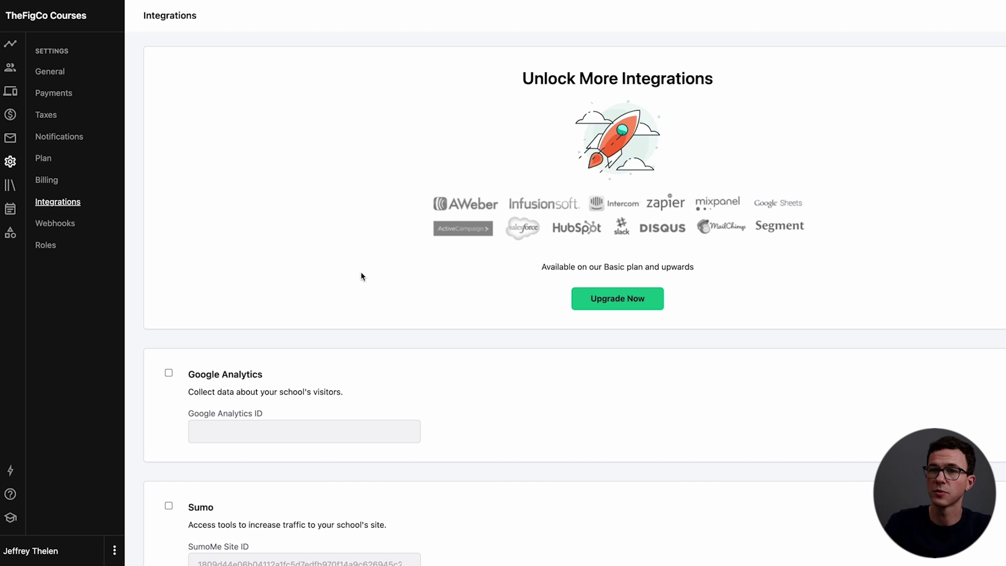
{"action": "scroll", "coordinate": [391, 283], "scroll_direction": "down", "scroll_amount": 5}
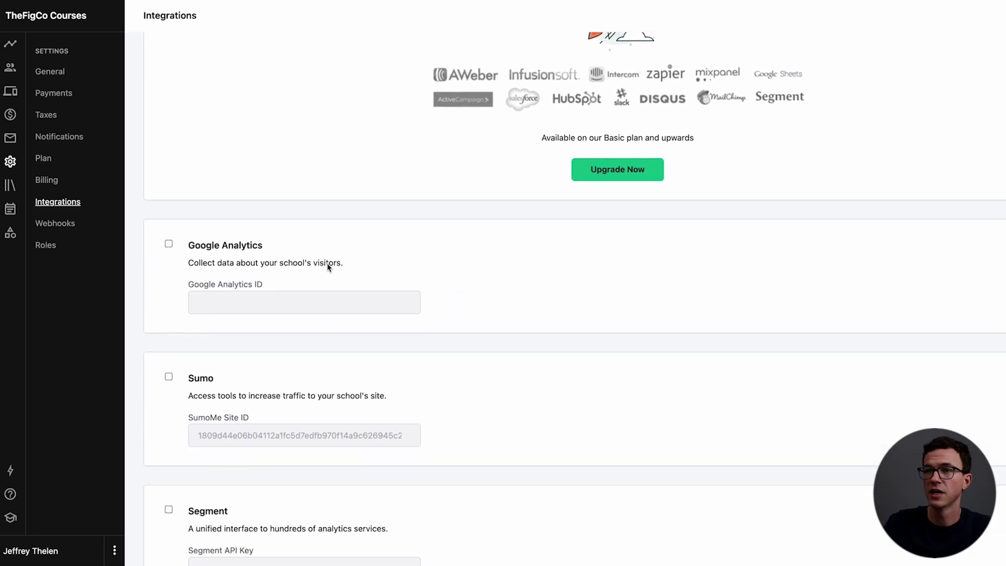
{"action": "scroll", "coordinate": [531, 318], "scroll_direction": "down", "scroll_amount": 9}
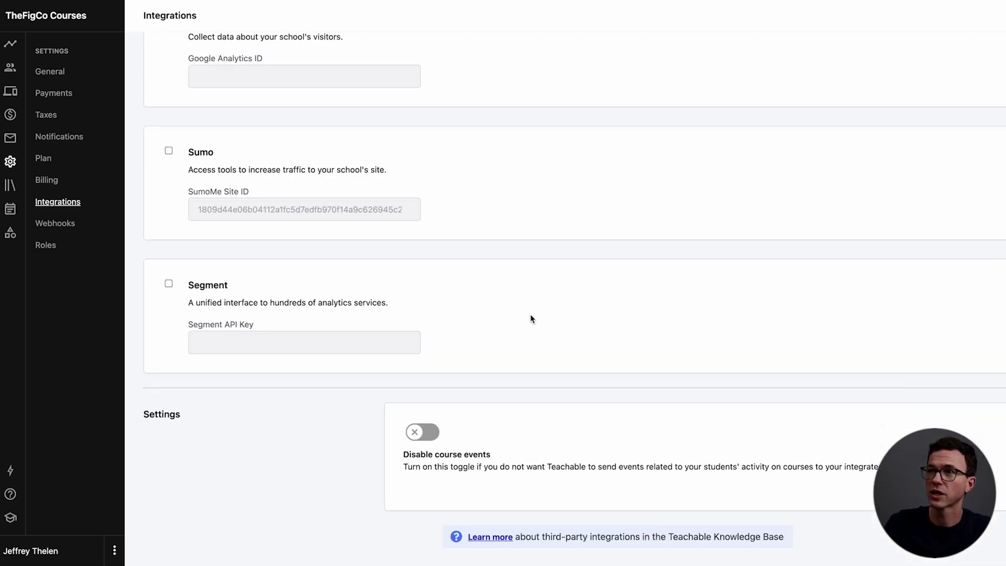
{"action": "scroll", "coordinate": [531, 319], "scroll_direction": "up", "scroll_amount": 13}
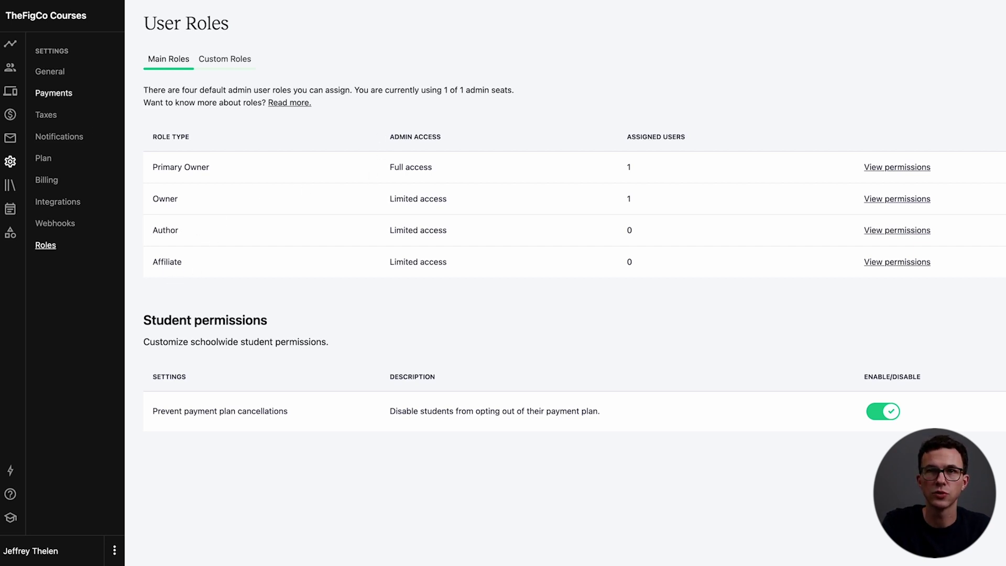
{"action": "left_click", "coordinate": [10, 69]}
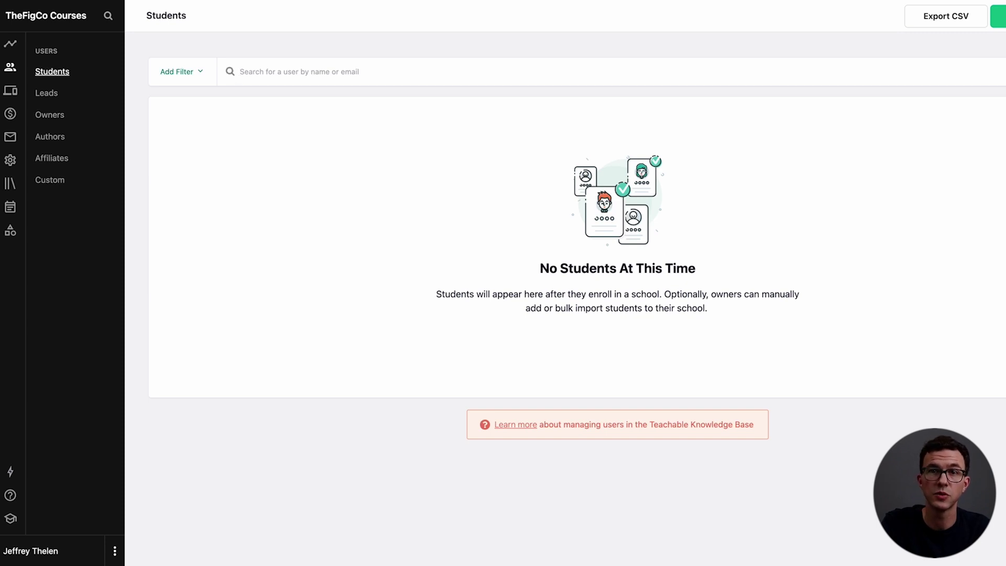
- Open the course's thank you page for editing and examine the available blocks, including the Upsell block
{"action": "left_click", "coordinate": [11, 210]}
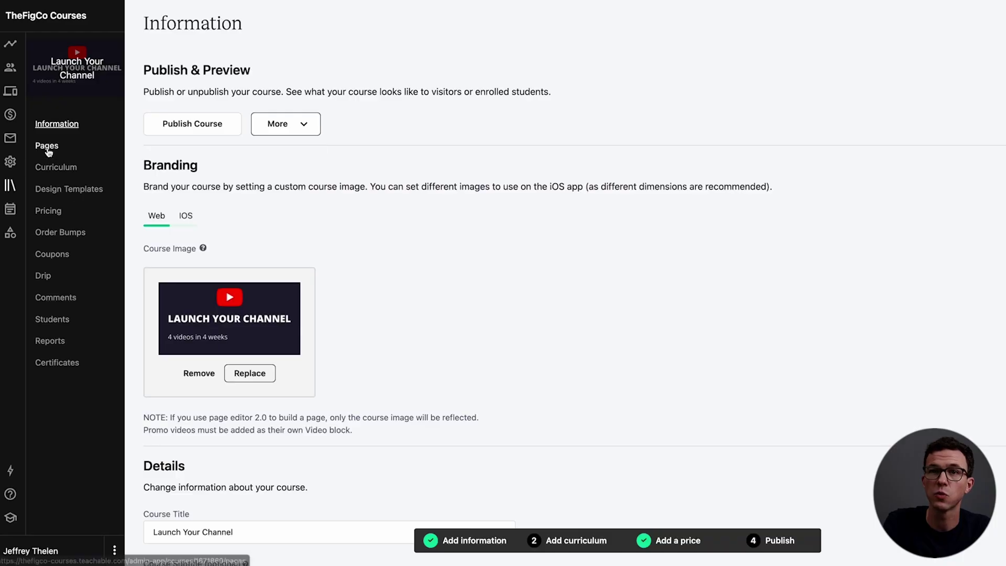
{"action": "left_click", "coordinate": [48, 146]}
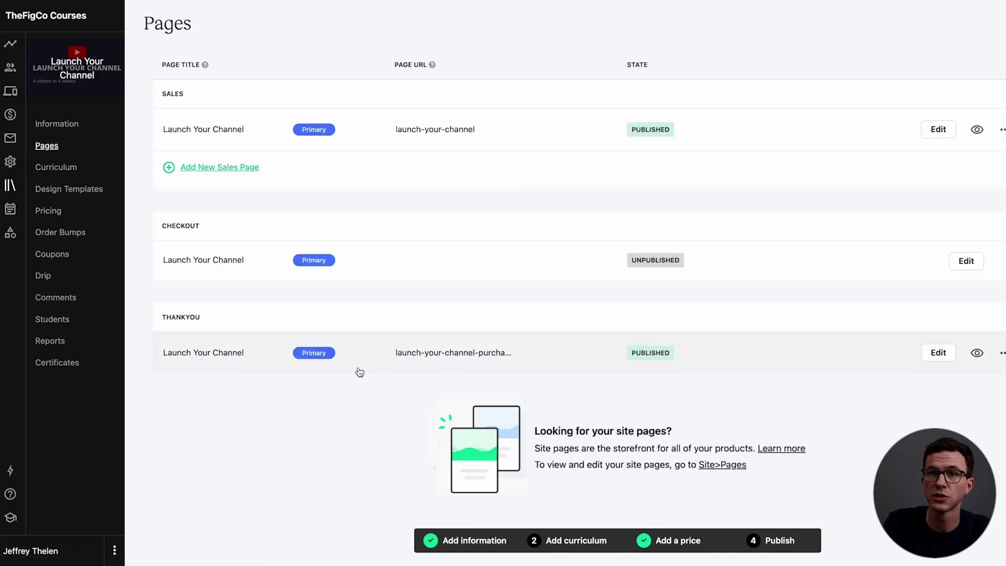
{"action": "left_click", "coordinate": [934, 356]}
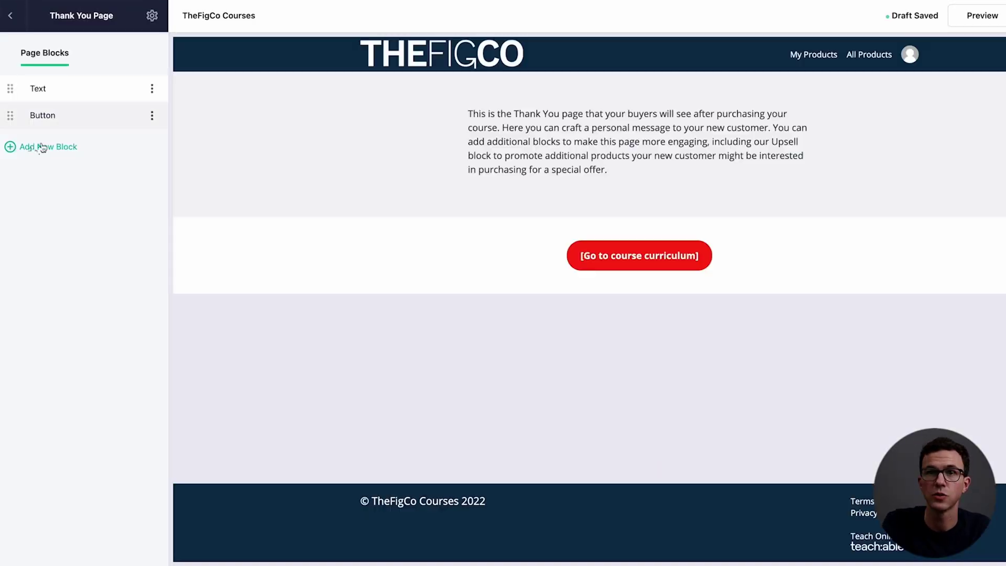
{"action": "left_click", "coordinate": [42, 146]}
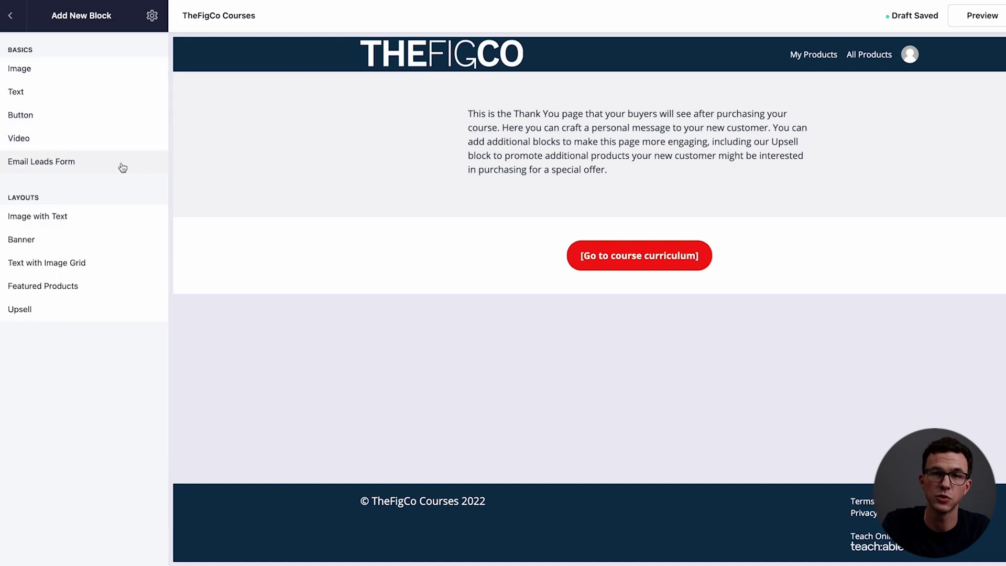
{"action": "left_click", "coordinate": [40, 309]}
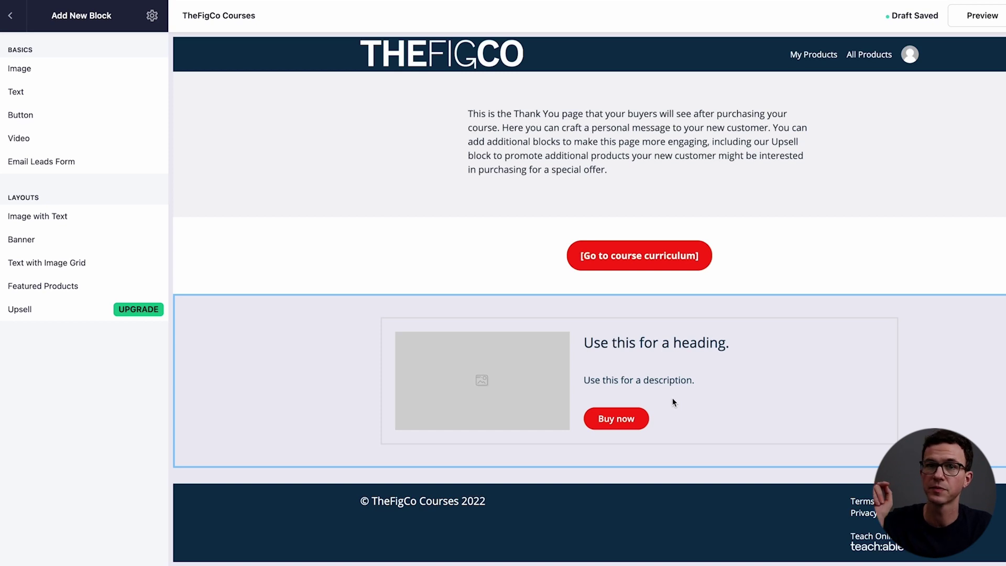
{"action": "left_click", "coordinate": [10, 16]}
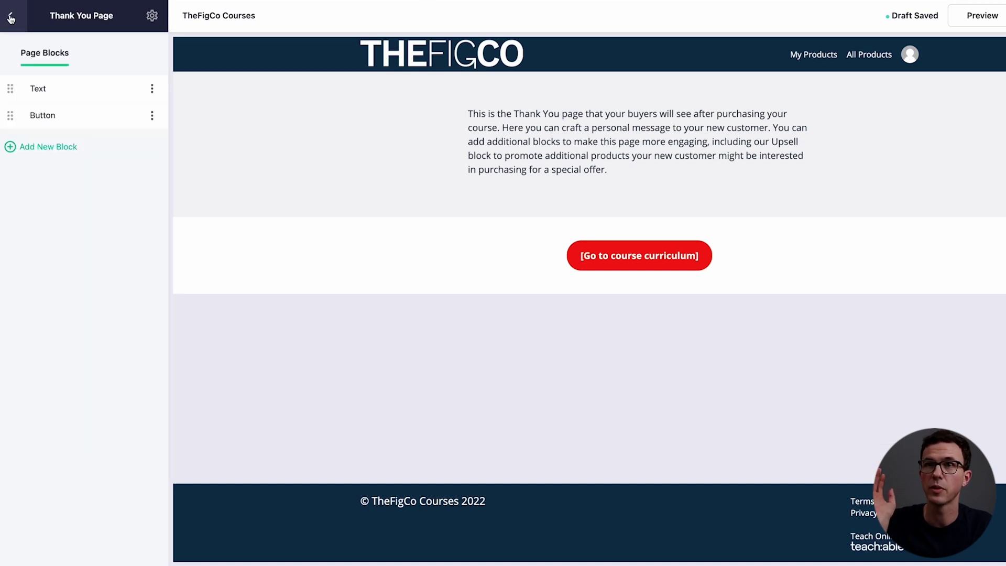
{"action": "left_click", "coordinate": [9, 15]}
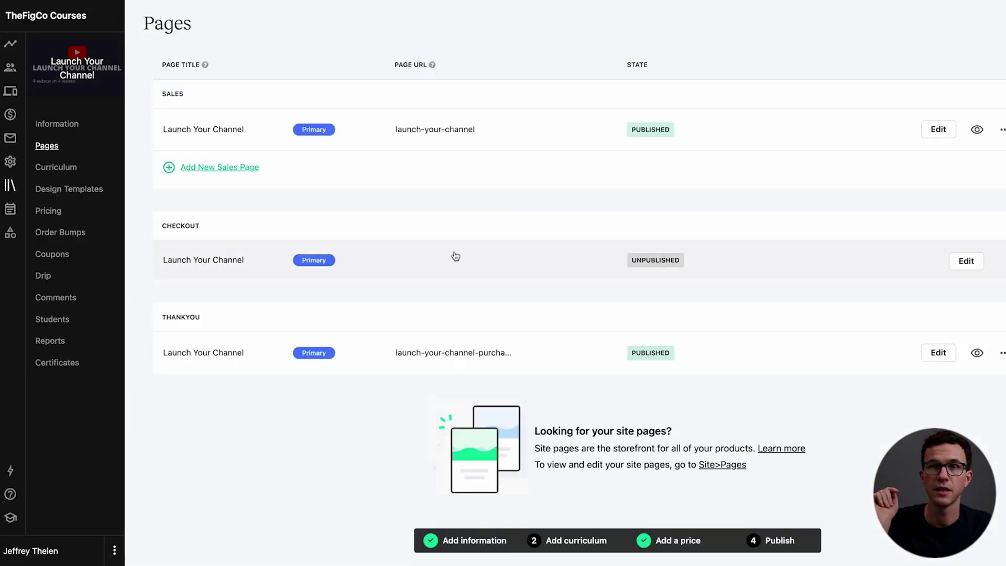
- Start publishing the "Launch Your Channel" course from its Information page
{"action": "left_click", "coordinate": [59, 123]}
{"action": "left_click", "coordinate": [210, 123]}
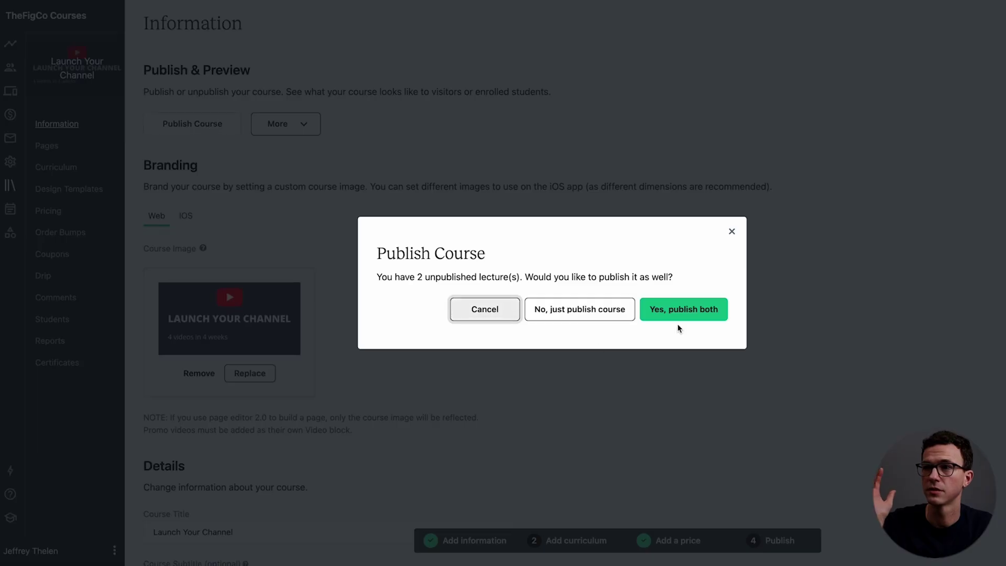